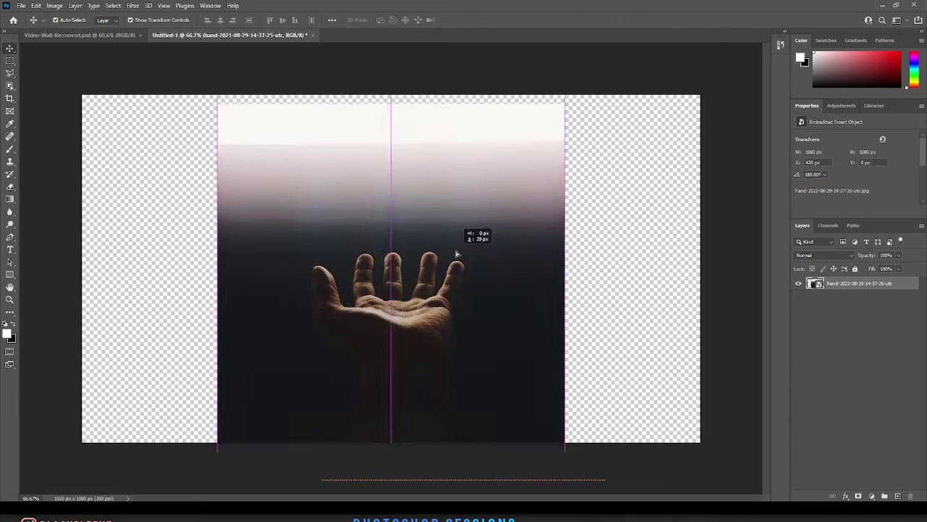
Centre the hand photo on the canvas and automatically select its subject
{"action": "key", "text": "Return"}
{"action": "scroll", "coordinate": [307, 337], "scroll_direction": "up", "scroll_amount": 1}
{"action": "key", "text": "w"}
{"action": "key", "text": "v"}
{"action": "left_click", "coordinate": [368, 213]}
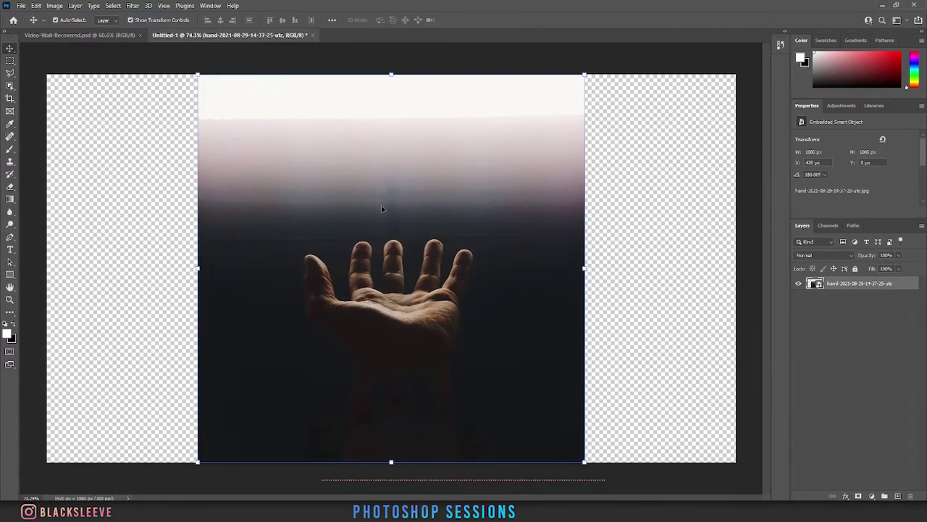
{"action": "left_click", "coordinate": [113, 6]}
{"action": "left_click", "coordinate": [124, 118]}
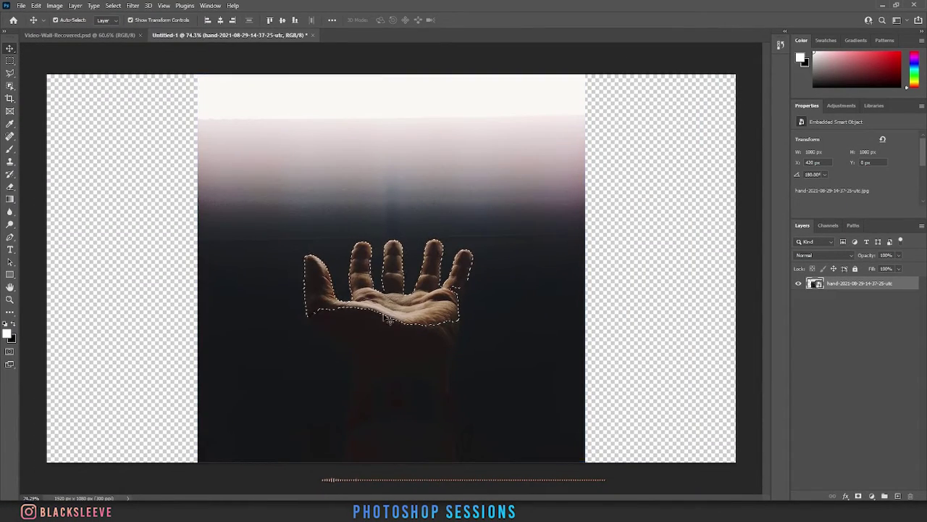
Extend the hand selection over the lower palm, wrist and forearm with the Quick Selection tool
{"action": "scroll", "coordinate": [419, 350], "scroll_direction": "down", "scroll_amount": 1}
{"action": "scroll", "coordinate": [416, 352], "scroll_direction": "up", "scroll_amount": 6}
{"action": "scroll", "coordinate": [414, 352], "scroll_direction": "down", "scroll_amount": 2}
{"action": "right_click", "coordinate": [10, 86]}
{"action": "left_click", "coordinate": [56, 85]}
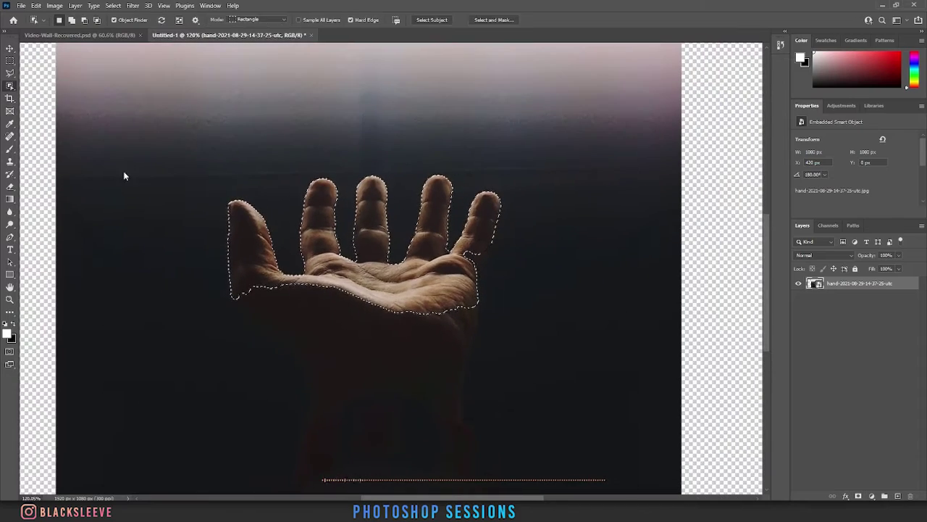
{"action": "key", "text": "shift+w"}
{"action": "left_click_drag", "start_coordinate": [369, 319], "coordinate": [346, 438]}
{"action": "scroll", "coordinate": [345, 437], "scroll_direction": "down", "scroll_amount": 5}
{"action": "left_click_drag", "start_coordinate": [403, 352], "coordinate": [373, 418]}
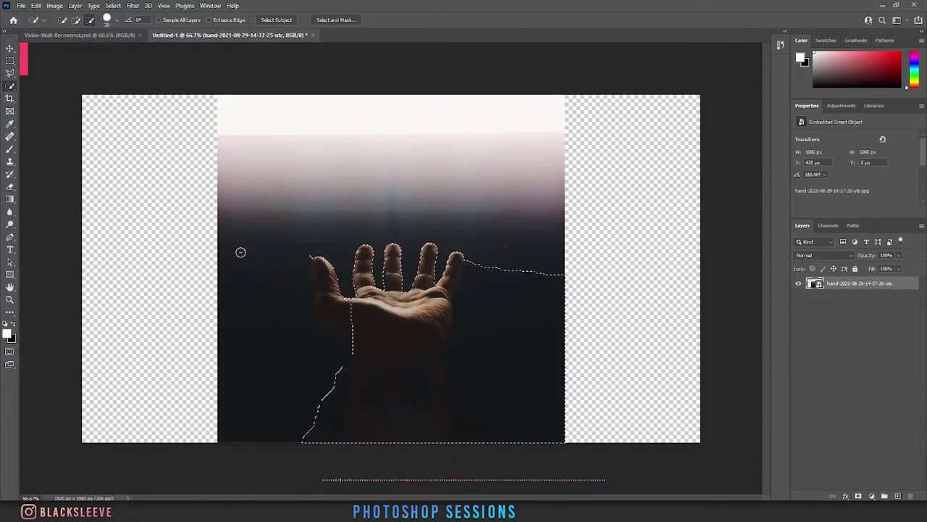
Subtract the dark background beside the arm from the selection and add the little finger and outer palm edge back
{"action": "left_click_drag", "start_coordinate": [240, 252], "coordinate": [323, 419]}
{"action": "left_click_drag", "start_coordinate": [513, 423], "coordinate": [518, 352]}
{"action": "scroll", "coordinate": [358, 348], "scroll_direction": "up", "scroll_amount": 3}
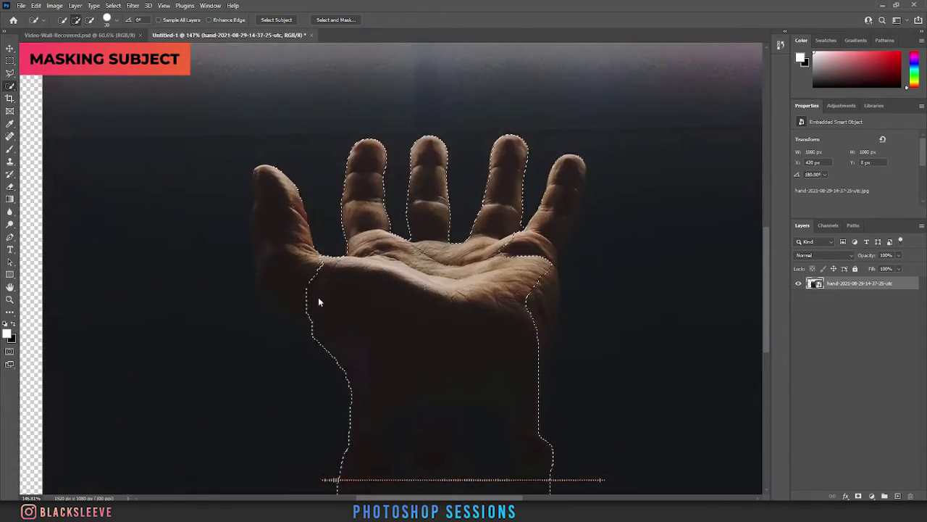
{"action": "left_click_drag", "start_coordinate": [565, 191], "coordinate": [571, 168]}
{"action": "left_click_drag", "start_coordinate": [542, 281], "coordinate": [544, 318]}
{"action": "scroll", "coordinate": [478, 408], "scroll_direction": "down", "scroll_amount": 7}
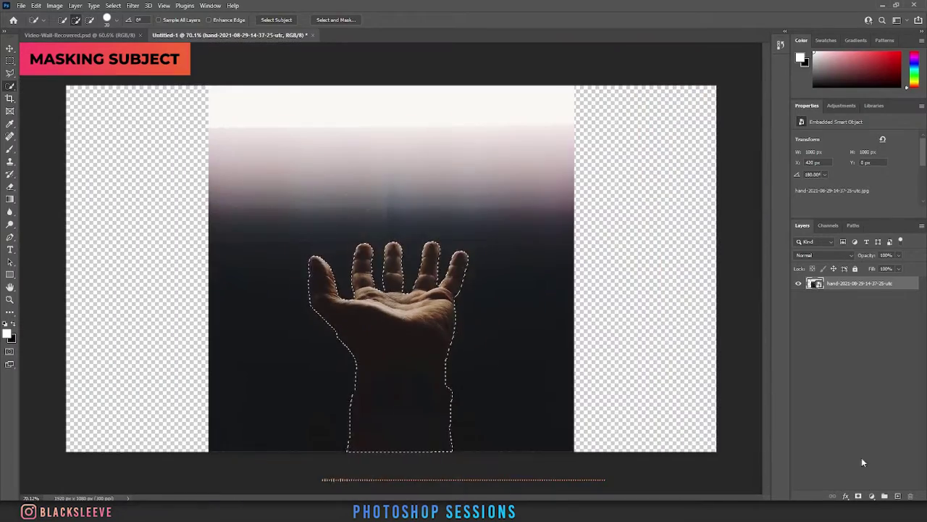
Mask the hand layer with the selection, feather the mask 0.5 px and compare the layer with the mask off and on
{"action": "left_click", "coordinate": [858, 496]}
{"action": "scroll", "coordinate": [370, 348], "scroll_direction": "up", "scroll_amount": 2}
{"action": "left_click_drag", "start_coordinate": [798, 202], "coordinate": [801, 205]}
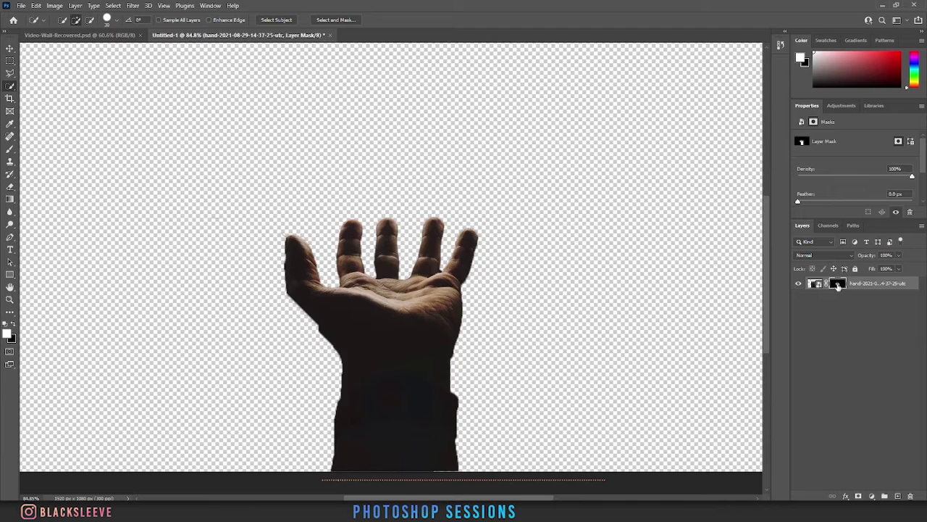
{"action": "left_click", "coordinate": [837, 284], "text": "shift"}
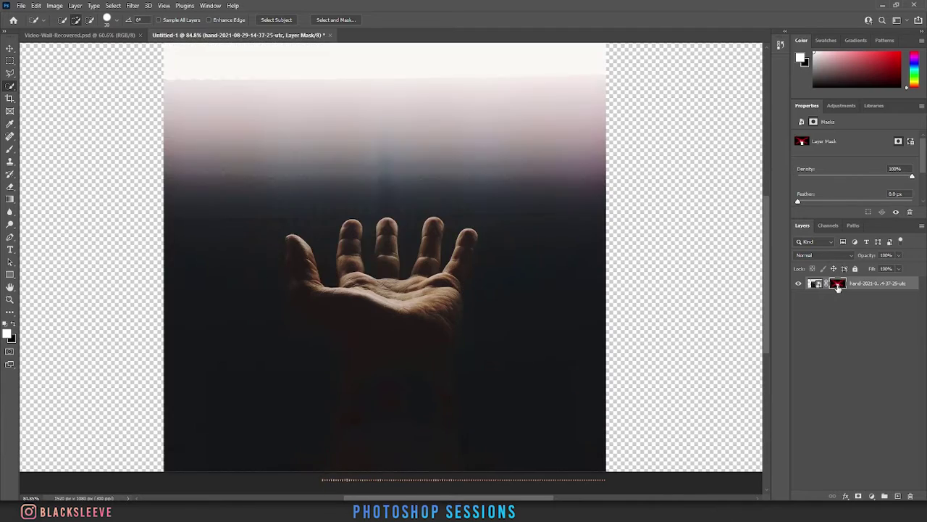
{"action": "left_click", "coordinate": [838, 284], "text": "shift"}
{"action": "left_click", "coordinate": [837, 284], "text": "shift"}
{"action": "left_click", "coordinate": [837, 284], "text": "shift"}
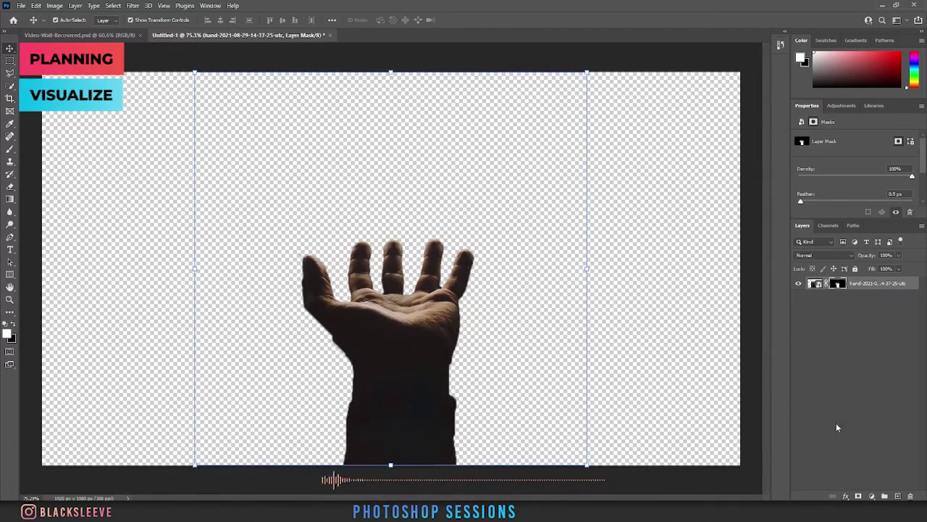
Duplicate the masked hand layer and keep the copy hidden beneath the original
{"action": "key", "text": "ctrl+j"}
{"action": "scroll", "coordinate": [475, 409], "scroll_direction": "up", "scroll_amount": 3}
{"action": "scroll", "coordinate": [474, 409], "scroll_direction": "up", "scroll_amount": 4}
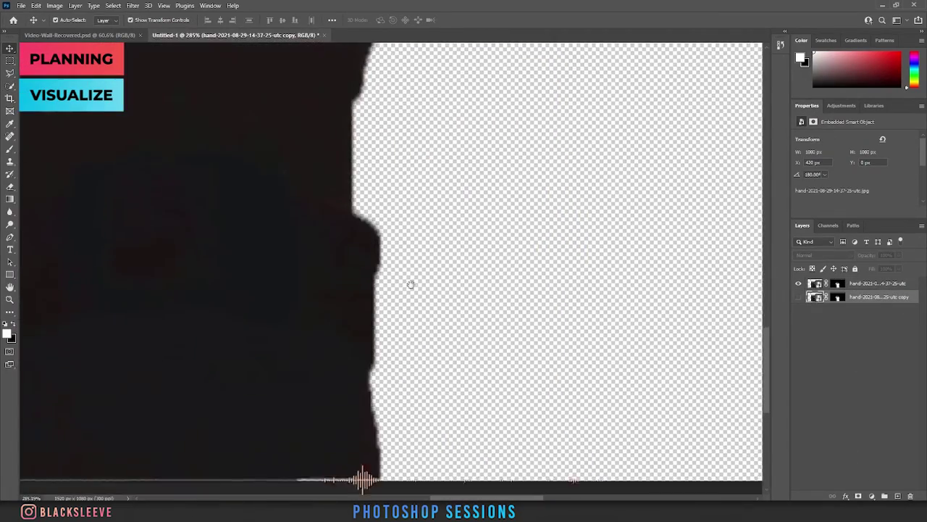
Paint black on the visible hand layer's mask with the Brush to smooth the wrist outline
{"action": "left_click", "coordinate": [838, 284]}
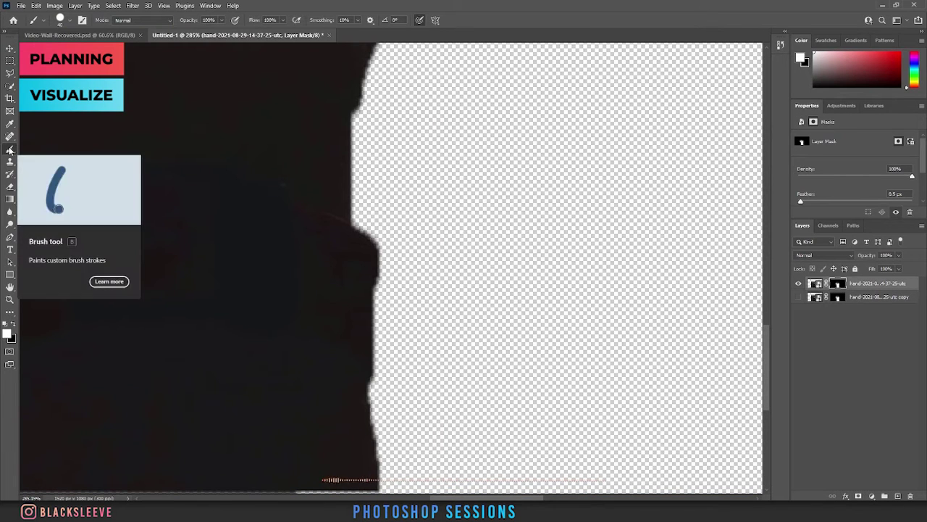
{"action": "key", "text": "x"}
{"action": "left_click", "coordinate": [71, 25]}
{"action": "left_click_drag", "start_coordinate": [376, 205], "coordinate": [335, 58]}
{"action": "mouse_move", "coordinate": [337, 188]}
{"action": "left_mouse_down"}
{"action": "mouse_move", "coordinate": [339, 217]}
{"action": "mouse_move", "coordinate": [579, 405]}
{"action": "left_mouse_up"}
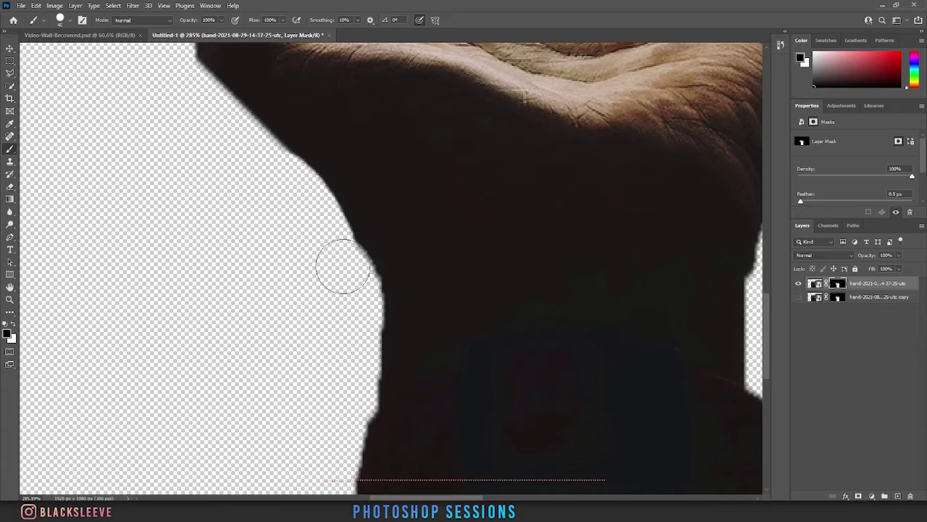
Undo the last brush stroke and set up the Hard Round brush at 40 px with 100% hardness for the wrist edge
{"action": "key", "text": "ctrl+z"}
{"action": "left_click", "coordinate": [70, 20]}
{"action": "left_click", "coordinate": [103, 150]}
{"action": "left_click_drag", "start_coordinate": [291, 182], "coordinate": [319, 201]}
{"action": "left_click_drag", "start_coordinate": [342, 283], "coordinate": [326, 187]}
{"action": "left_click", "coordinate": [70, 20]}
{"action": "left_click", "coordinate": [73, 168]}
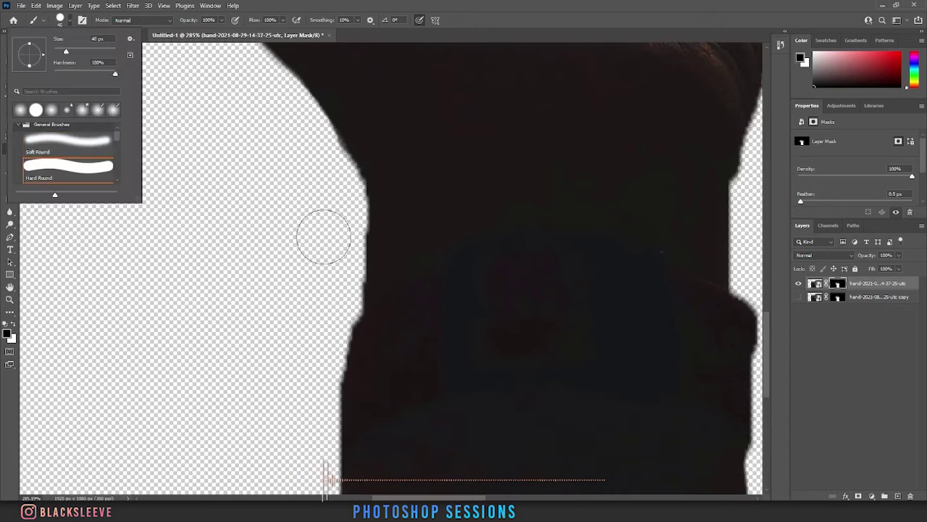
{"action": "key", "text": "Escape"}
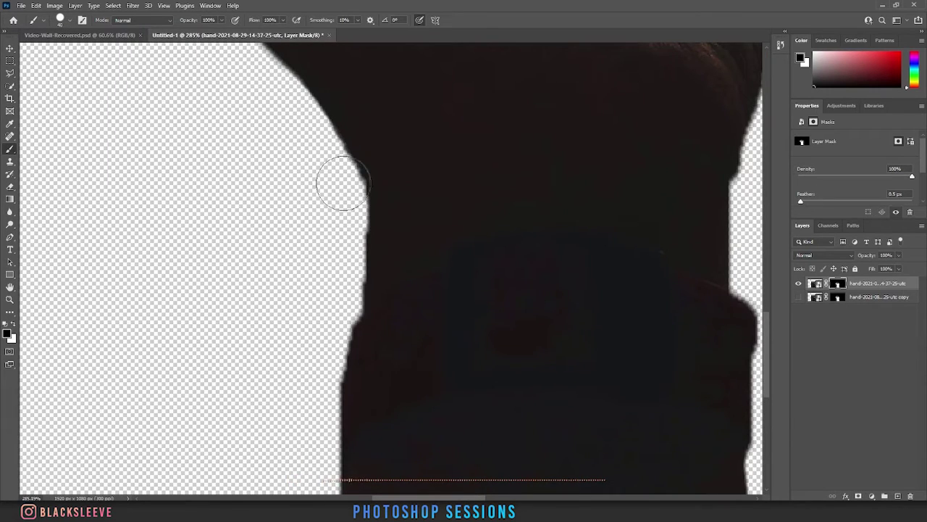
Trim the mask along both forearm edges down to the canvas bottom with black brush strokes
{"action": "scroll", "coordinate": [346, 178], "scroll_direction": "right", "scroll_amount": 5}
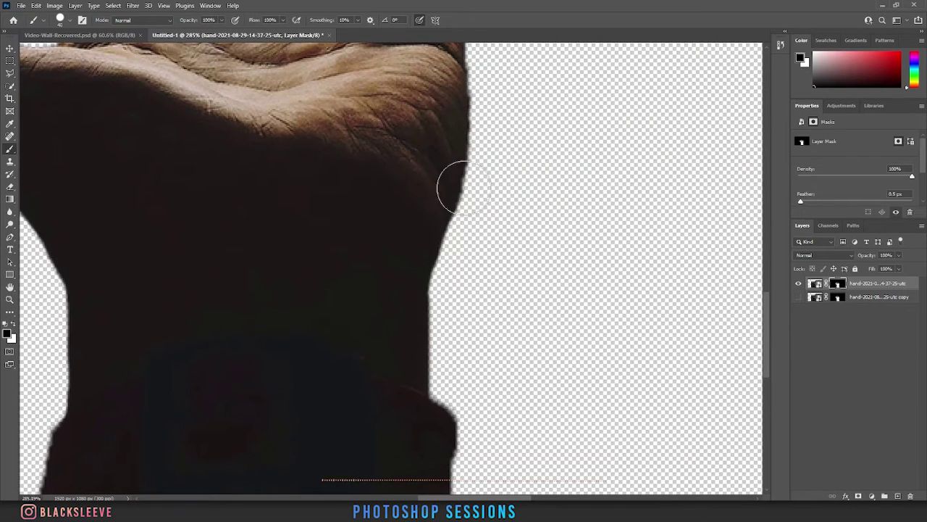
{"action": "scroll", "coordinate": [398, 261], "scroll_direction": "down", "scroll_amount": 5}
{"action": "scroll", "coordinate": [338, 341], "scroll_direction": "left", "scroll_amount": 5}
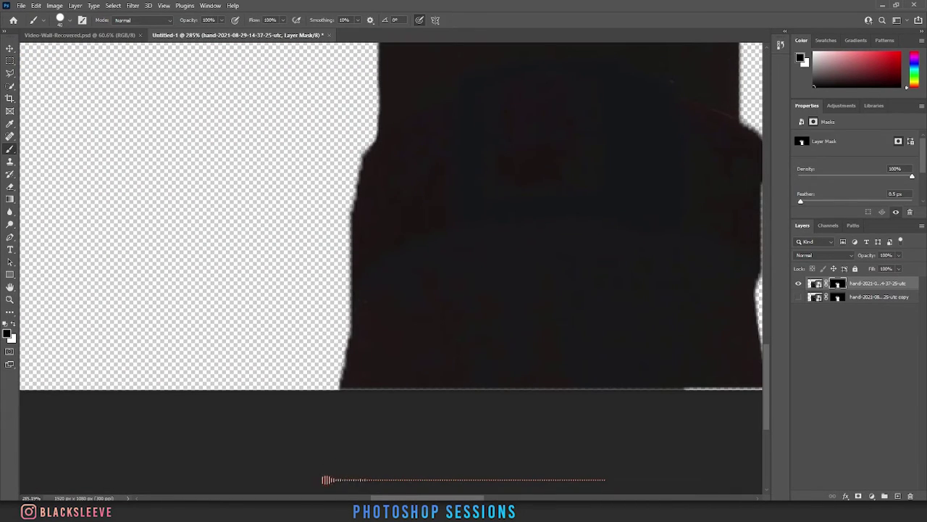
{"action": "scroll", "coordinate": [280, 299], "scroll_direction": "down", "scroll_amount": 1}
{"action": "left_click_drag", "start_coordinate": [281, 300], "coordinate": [177, 404]}
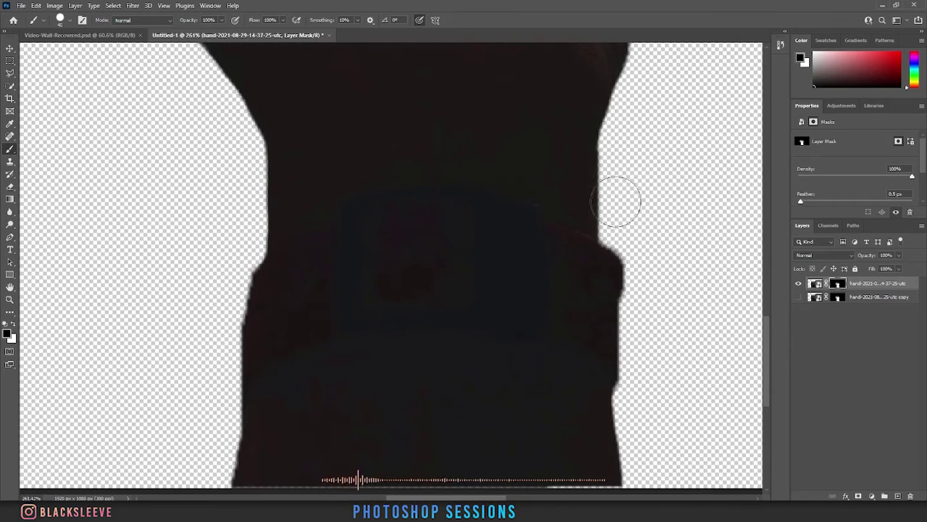
Clean the mask in the gap beside the little finger with a smaller brush and restore that finger's outer edge
{"action": "left_click_drag", "start_coordinate": [500, 171], "coordinate": [451, 307]}
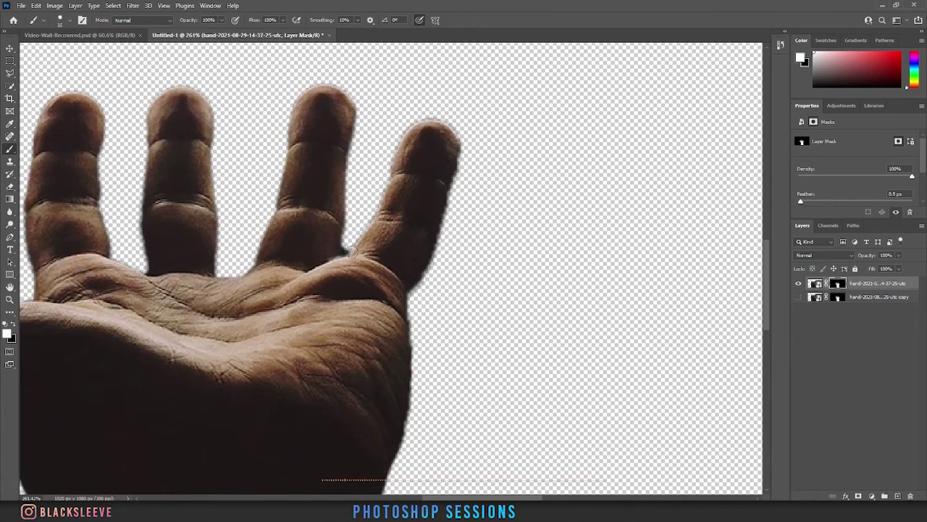
{"action": "scroll", "coordinate": [347, 249], "scroll_direction": "up", "scroll_amount": 3}
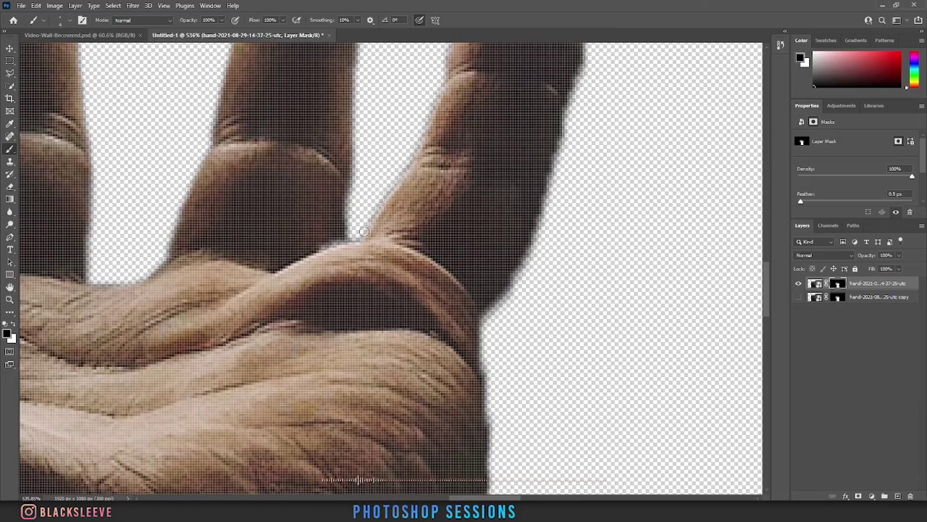
{"action": "left_click_drag", "start_coordinate": [343, 252], "coordinate": [230, 338]}
{"action": "key", "text": "x"}
{"action": "left_click_drag", "start_coordinate": [415, 314], "coordinate": [381, 371]}
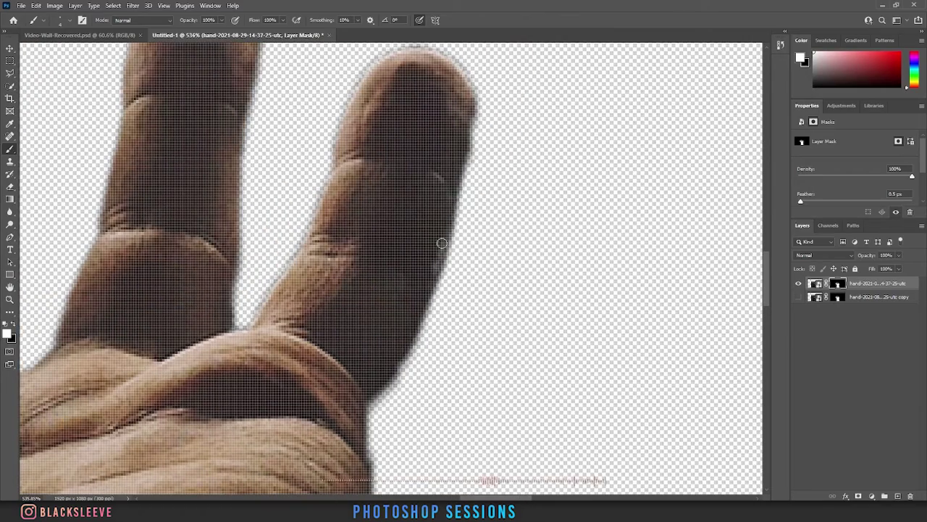
{"action": "scroll", "coordinate": [420, 203], "scroll_direction": "down", "scroll_amount": 3}
{"action": "scroll", "coordinate": [367, 242], "scroll_direction": "down", "scroll_amount": 2}
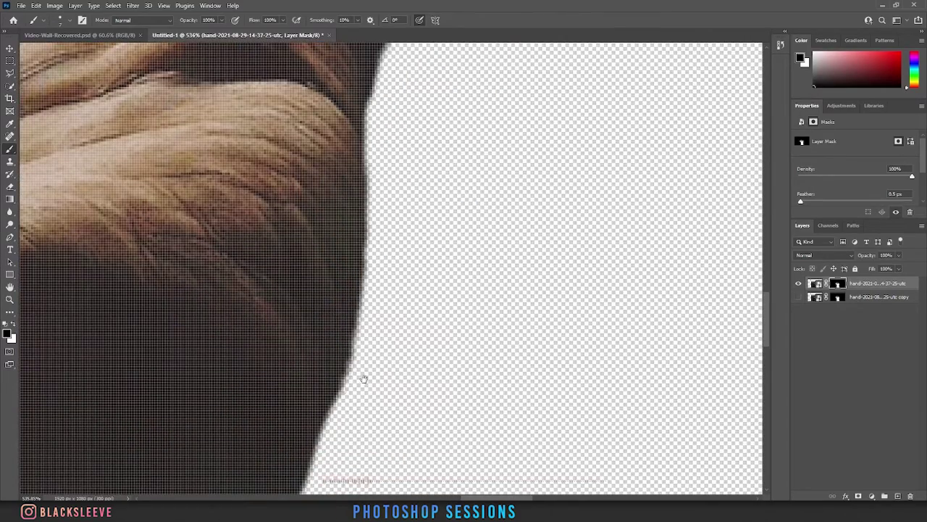
Smooth the mask along the outer palm edge below the little finger with fine black brush strokes
{"action": "left_click_drag", "start_coordinate": [361, 353], "coordinate": [347, 402]}
{"action": "left_click_drag", "start_coordinate": [348, 402], "coordinate": [378, 204]}
{"action": "left_click_drag", "start_coordinate": [329, 375], "coordinate": [443, 116]}
{"action": "key", "text": "v"}
{"action": "left_click", "coordinate": [326, 442]}
{"action": "scroll", "coordinate": [306, 207], "scroll_direction": "down", "scroll_amount": 5}
{"action": "left_click", "coordinate": [210, 250]}
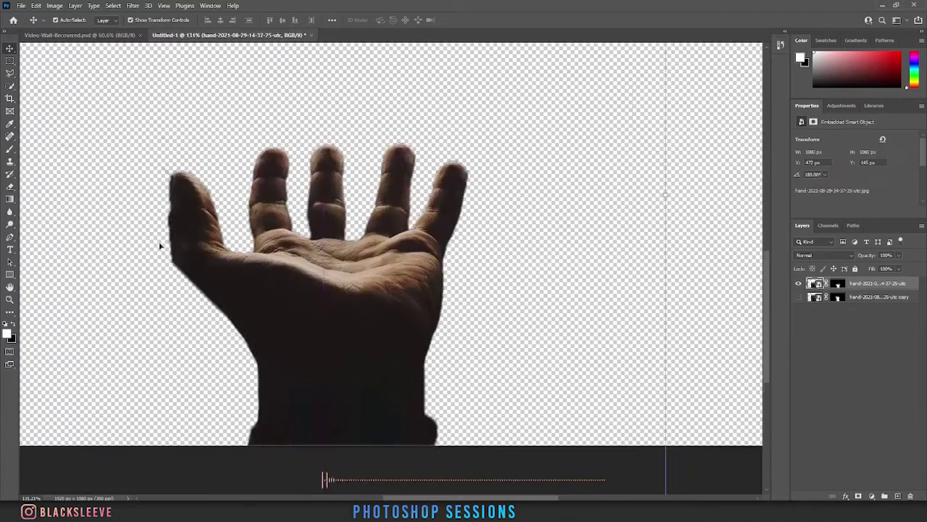
Refine the mask around the thumb's tip and outer edge by alternating white and black brush strokes
{"action": "scroll", "coordinate": [160, 246], "scroll_direction": "up", "scroll_amount": 4}
{"action": "key", "text": "b"}
{"action": "key", "text": "ctrl+backslash"}
{"action": "key", "text": "x"}
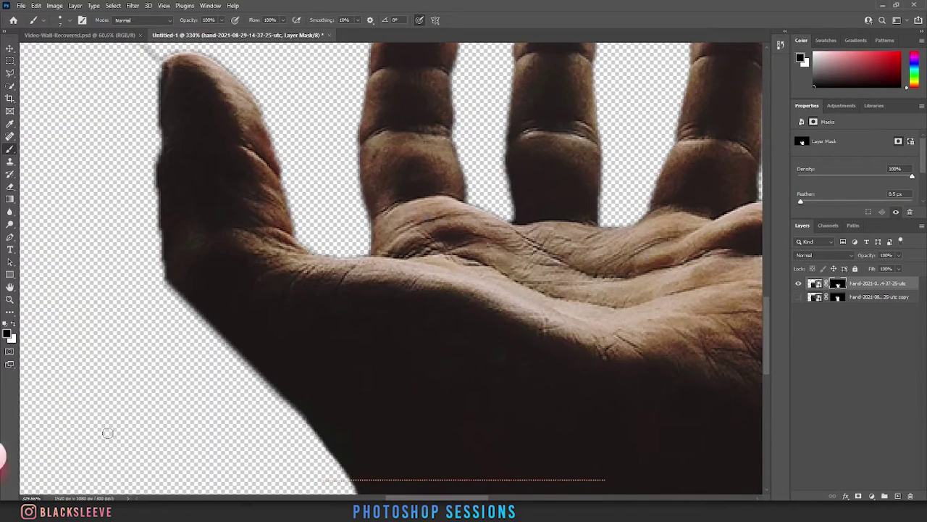
{"action": "key", "text": "x"}
{"action": "left_click_drag", "start_coordinate": [167, 107], "coordinate": [228, 170]}
{"action": "key", "text": "x"}
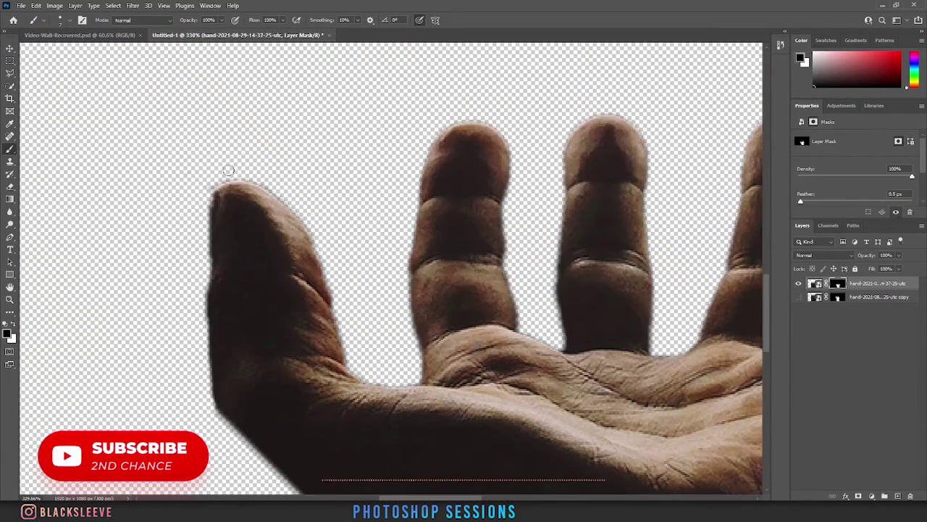
{"action": "scroll", "coordinate": [394, 378], "scroll_direction": "down", "scroll_amount": 6}
{"action": "key", "text": "x"}
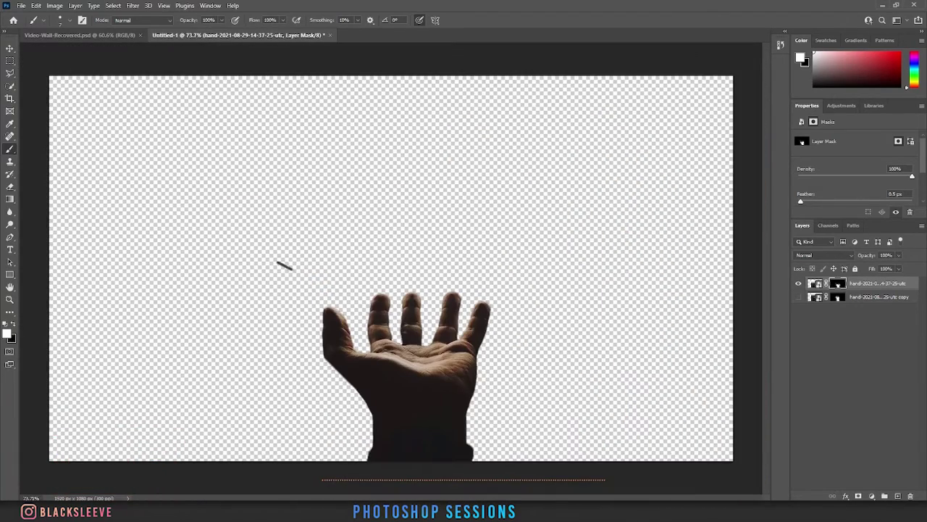
{"action": "left_click", "coordinate": [628, 382]}
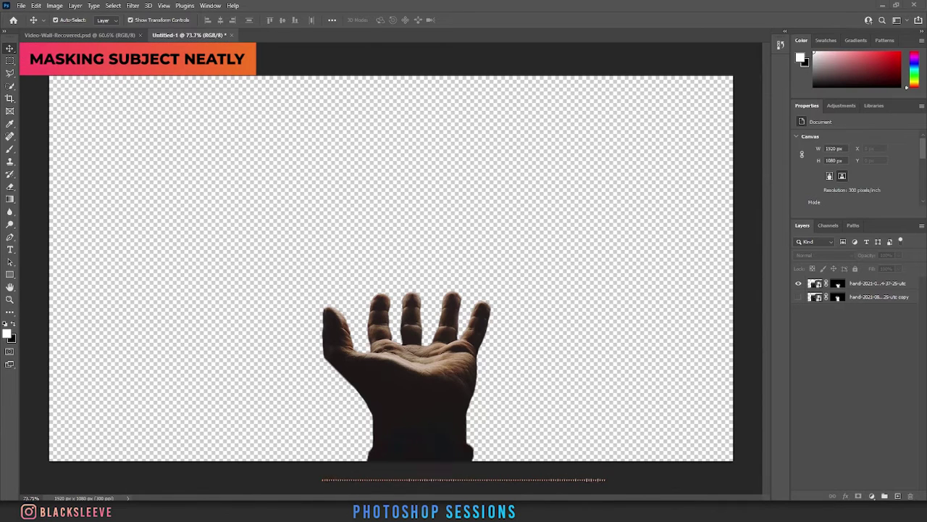
Place the Alien Planet.H16.2k image, scale it down and position it resting on the hand's fingertips
{"action": "left_click_drag", "start_coordinate": [406, 216], "coordinate": [435, 221]}
{"action": "left_click_drag", "start_coordinate": [585, 74], "coordinate": [561, 99]}
{"action": "left_click_drag", "start_coordinate": [426, 260], "coordinate": [474, 229]}
{"action": "key", "text": "Return"}
{"action": "key", "text": "Return"}
{"action": "left_click", "coordinate": [579, 283]}
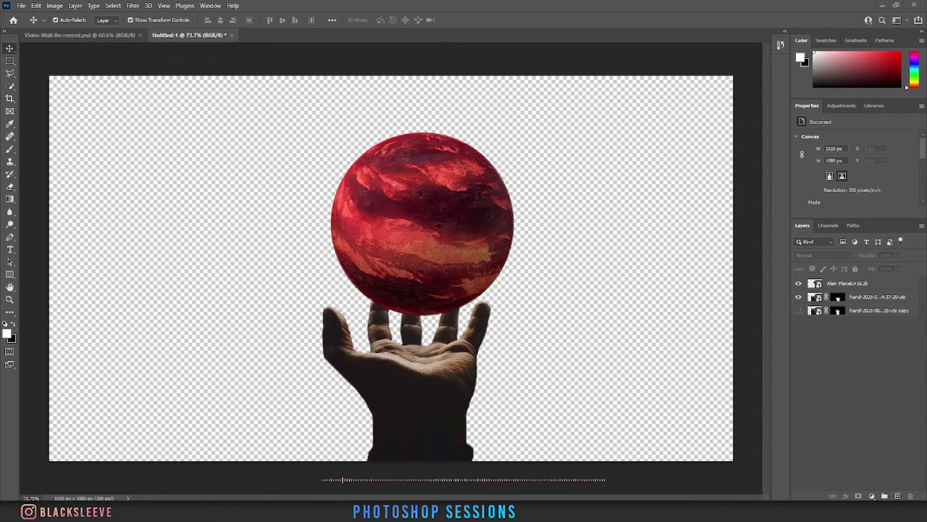
Place the Alien Planet.B14.2k image at a similar size above the hand and hide the Alien Planet.H16.2k layer
{"action": "left_click_drag", "start_coordinate": [454, 271], "coordinate": [494, 226]}
{"action": "left_click_drag", "start_coordinate": [622, 224], "coordinate": [589, 222]}
{"action": "left_click_drag", "start_coordinate": [420, 226], "coordinate": [448, 224]}
{"action": "key", "text": "Return"}
{"action": "left_click", "coordinate": [798, 297]}
Fine-tune the horizontal position of the Alien Planet.B14.2k sphere above the fingertips
{"action": "left_click", "coordinate": [541, 226]}
{"action": "left_click_drag", "start_coordinate": [426, 231], "coordinate": [427, 231]}
{"action": "left_click", "coordinate": [542, 226]}
{"action": "left_click_drag", "start_coordinate": [486, 222], "coordinate": [482, 222]}
{"action": "left_click", "coordinate": [542, 226]}
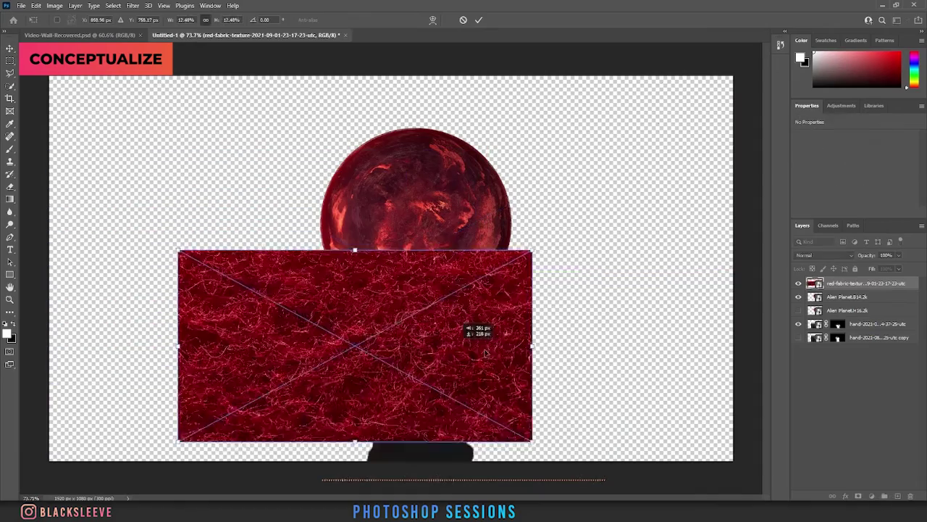
Blend the red fabric texture over the hand with This Layer's Blend If black slider split to 0 / 185, adjusting blend mode and position
{"action": "left_click", "coordinate": [818, 255]}
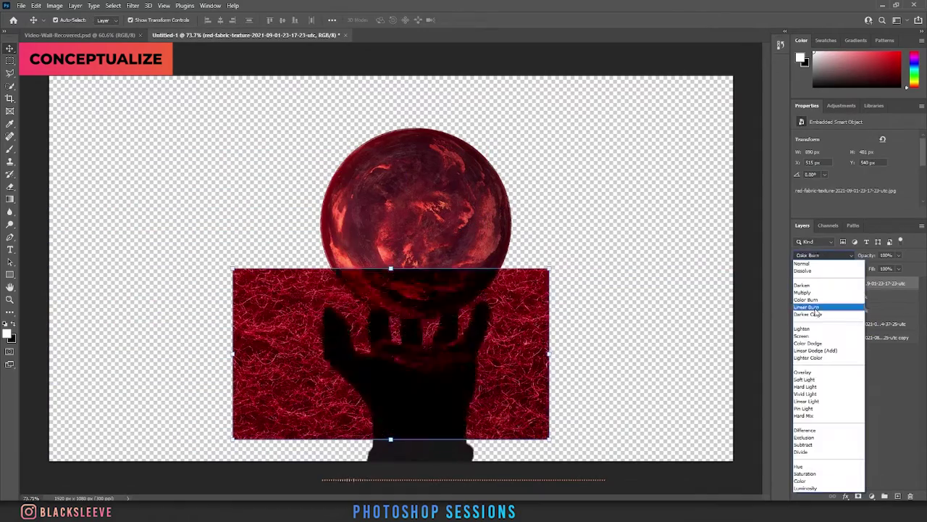
{"action": "left_click", "coordinate": [804, 452]}
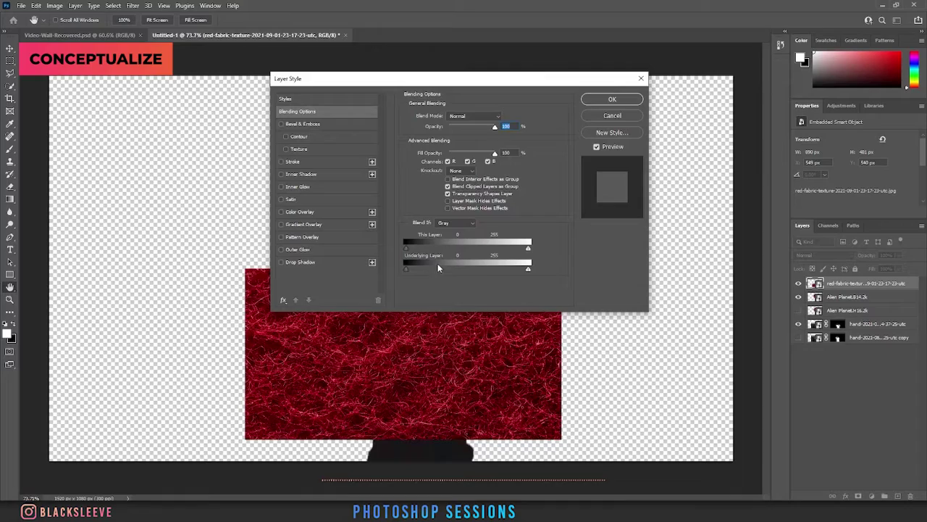
{"action": "left_click_drag", "start_coordinate": [406, 248], "coordinate": [450, 247]}
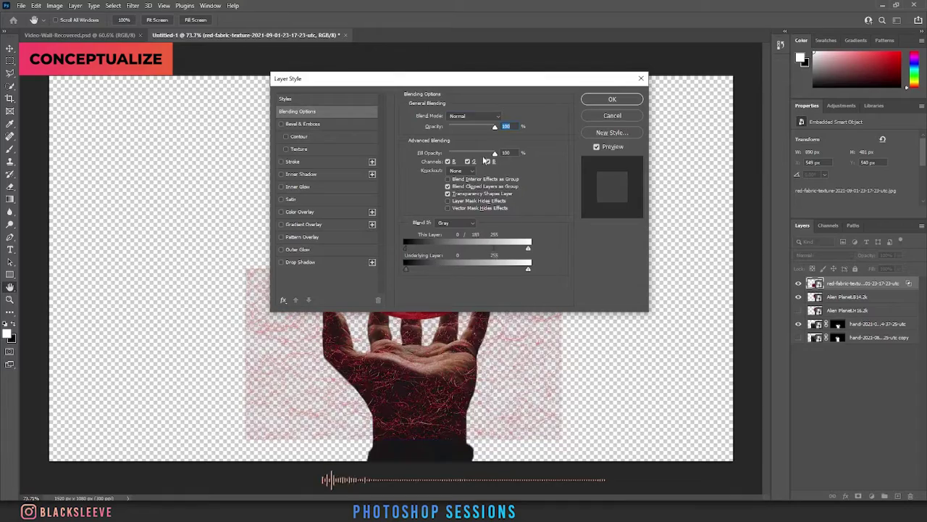
{"action": "left_click", "coordinate": [473, 116]}
{"action": "left_click", "coordinate": [460, 232]}
{"action": "left_click", "coordinate": [612, 99]}
{"action": "left_click_drag", "start_coordinate": [514, 348], "coordinate": [521, 347]}
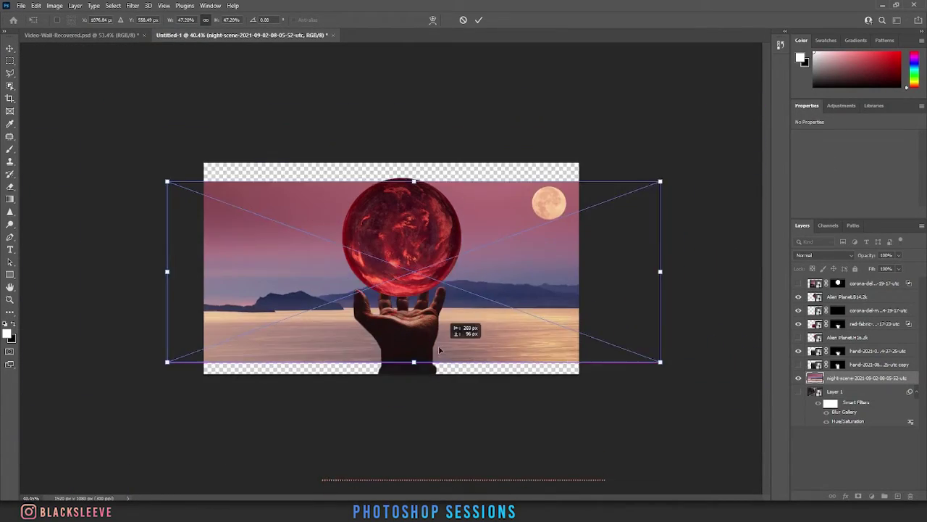
Scale the night-scene image to 55.10% and position it to cover the whole canvas behind the hand and planet
{"action": "left_click_drag", "start_coordinate": [439, 350], "coordinate": [434, 372]}
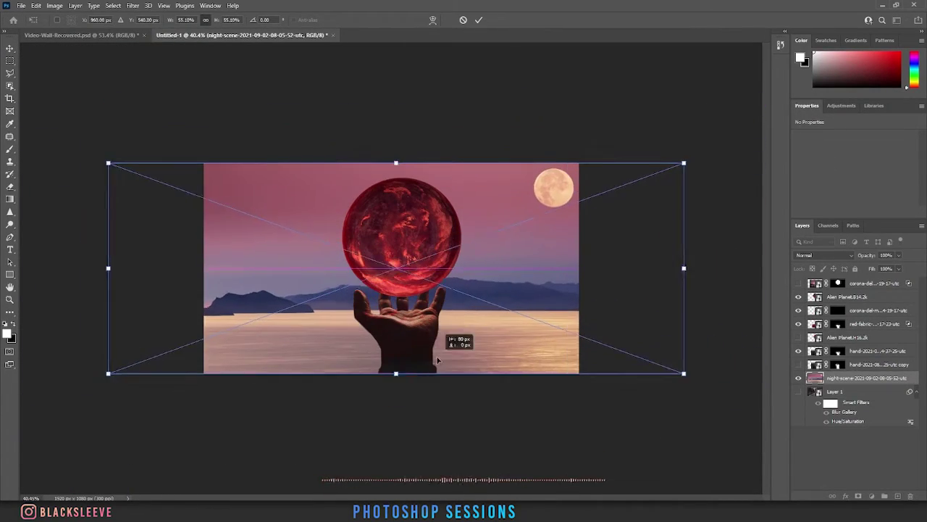
{"action": "key", "text": "Return"}
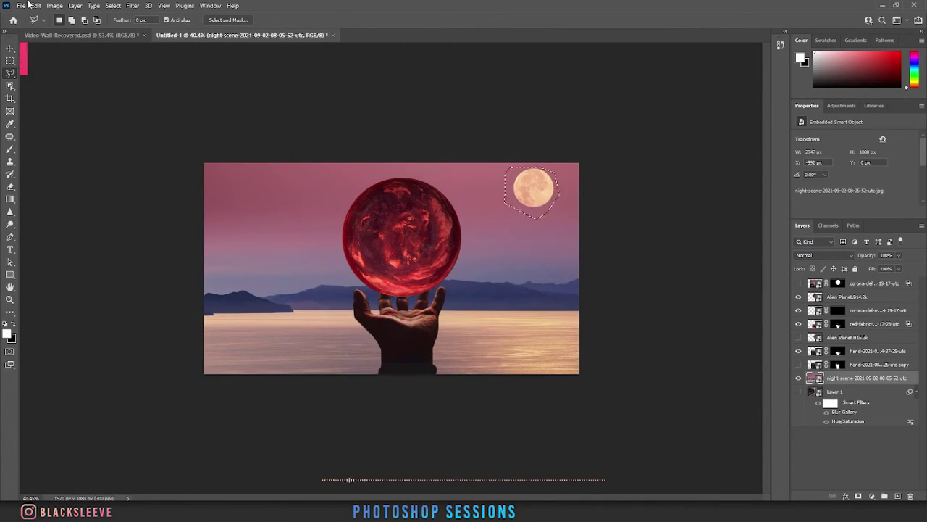
Remove the moon from the night-scene sky by filling its lasso selection with the surrounding sky
{"action": "left_click", "coordinate": [35, 5]}
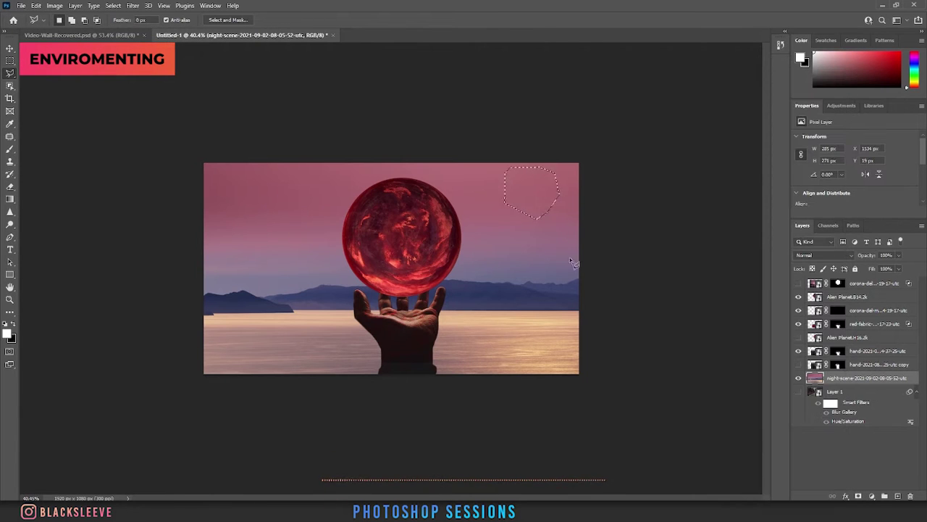
Convert the night-scene layer to a smart object
{"action": "right_click", "coordinate": [841, 377]}
{"action": "left_click", "coordinate": [744, 227]}
{"action": "left_click", "coordinate": [541, 234]}
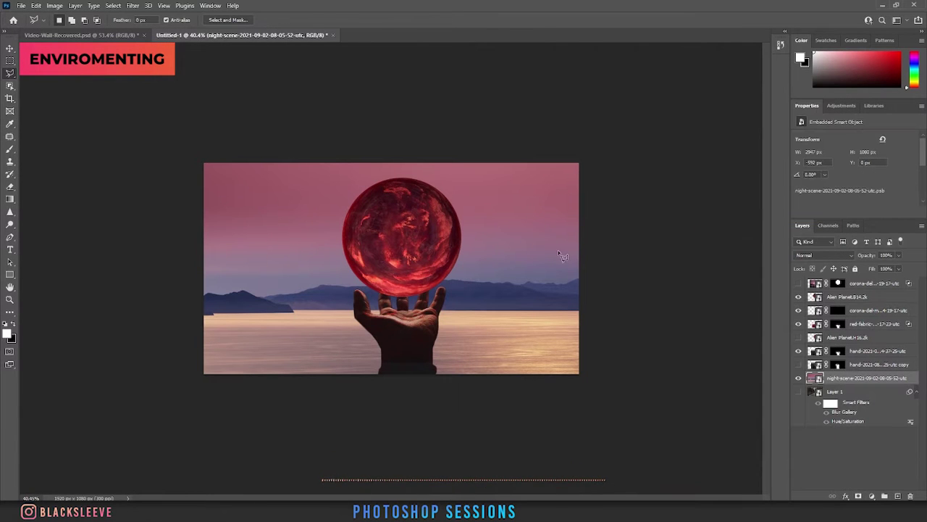
Resize the night-scene image to 2870 × 1080 px and reposition it to fill the canvas behind the hand
{"action": "key", "text": "v"}
{"action": "left_click_drag", "start_coordinate": [511, 330], "coordinate": [528, 318]}
{"action": "left_click_drag", "start_coordinate": [679, 268], "coordinate": [618, 271]}
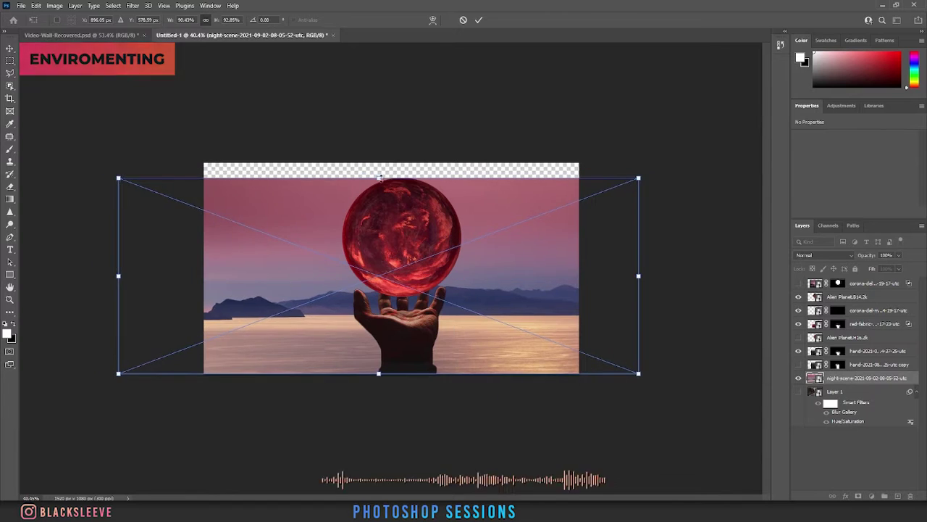
{"action": "left_click_drag", "start_coordinate": [380, 179], "coordinate": [380, 161]}
{"action": "left_click_drag", "start_coordinate": [478, 218], "coordinate": [487, 218]}
{"action": "key", "text": "Return"}
Add an Exposure adjustment of -2.90 directly above the night-scene layer and set its blend mode to Hard Light
{"action": "scroll", "coordinate": [507, 153], "scroll_direction": "up", "scroll_amount": 2}
{"action": "key", "text": "ctrl+t"}
{"action": "left_click", "coordinate": [836, 392]}
{"action": "left_click", "coordinate": [862, 378]}
{"action": "left_click", "coordinate": [898, 496]}
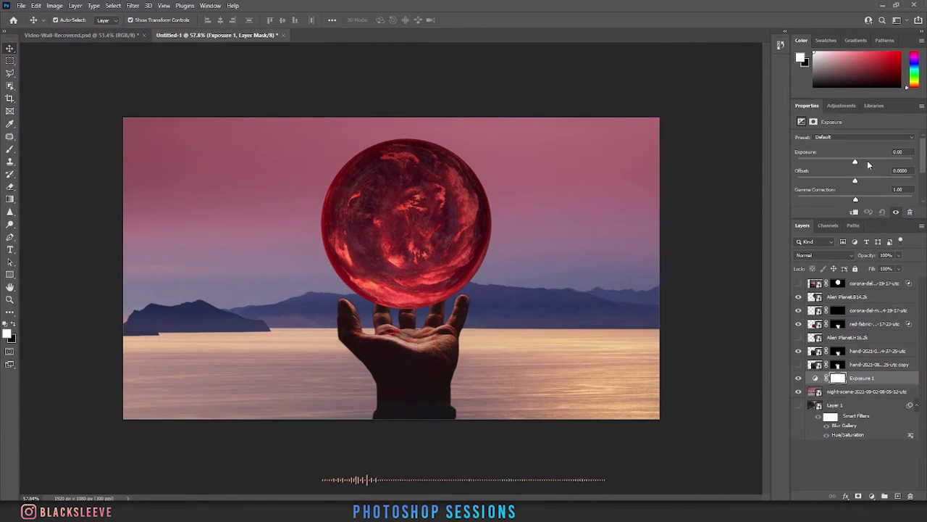
{"action": "left_click", "coordinate": [825, 255]}
{"action": "left_click", "coordinate": [827, 386]}
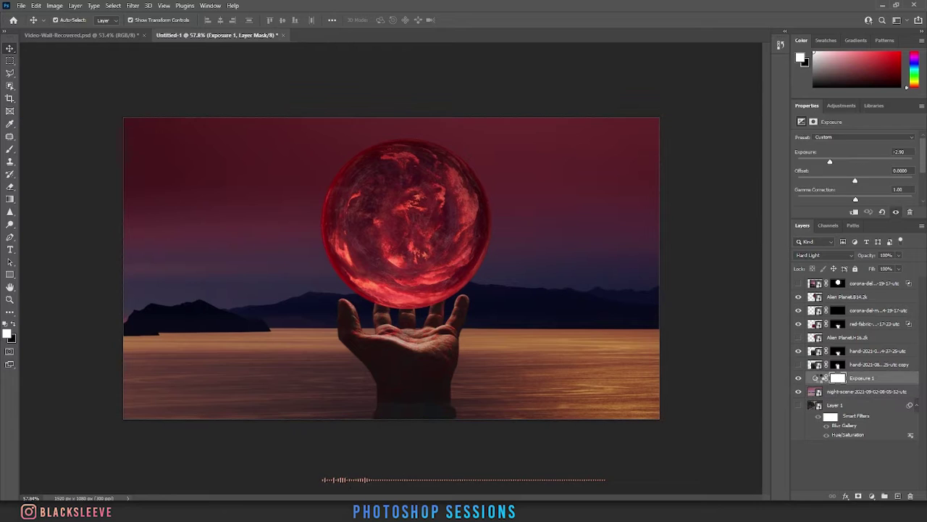
{"action": "left_click", "coordinate": [837, 377]}
{"action": "key", "text": "ctrl+i"}
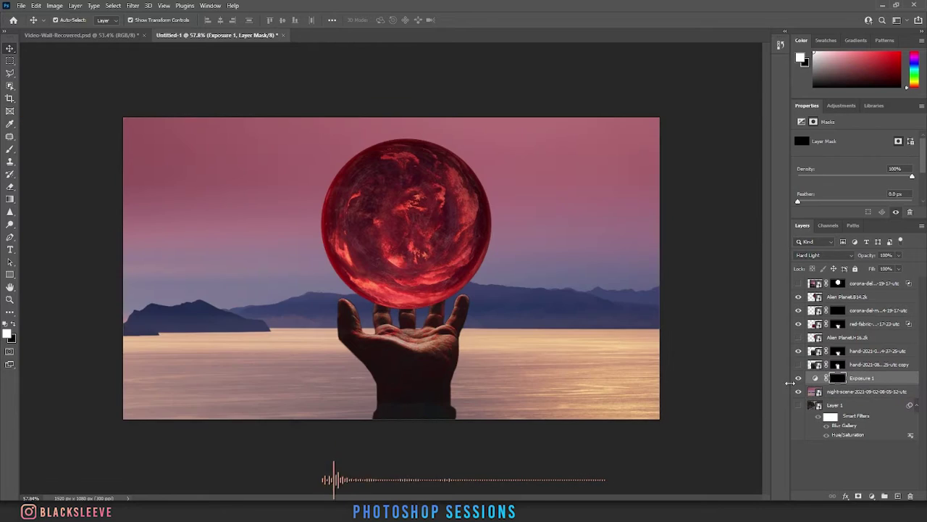
{"action": "key", "text": "ctrl+i"}
Fill the sky area of the Exposure mask with black, using a 1920 × 756 px rectangular selection down to the horizon
{"action": "key", "text": "m"}
{"action": "left_click_drag", "start_coordinate": [663, 115], "coordinate": [97, 285]}
{"action": "left_click_drag", "start_coordinate": [97, 285], "coordinate": [81, 328]}
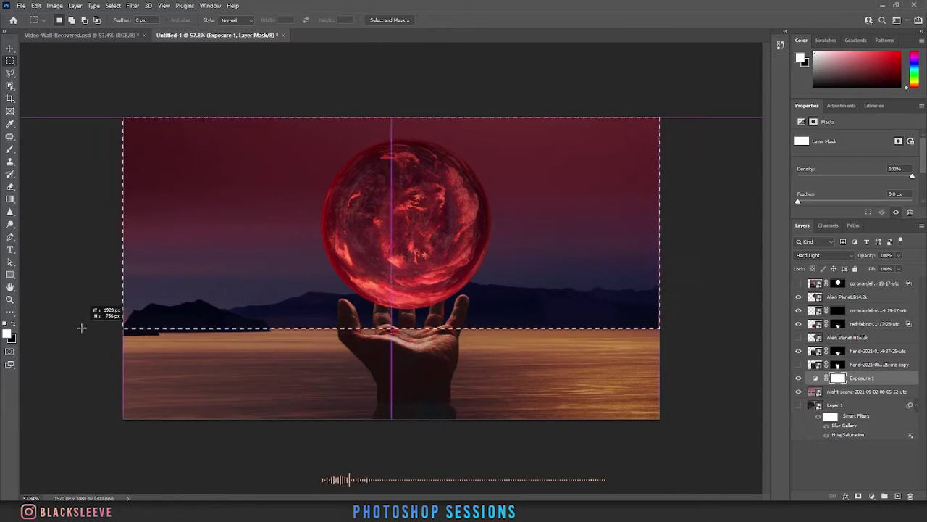
{"action": "right_click", "coordinate": [178, 274]}
{"action": "left_click", "coordinate": [507, 165]}
{"action": "key", "text": "ctrl+d"}
{"action": "key", "text": "v"}
Duplicate the masked Exposure adjustment and set the copy to Difference blending at 48% opacity
{"action": "key", "text": "ctrl+j"}
{"action": "left_click", "coordinate": [877, 350]}
{"action": "left_click", "coordinate": [824, 255]}
{"action": "left_click", "coordinate": [817, 378]}
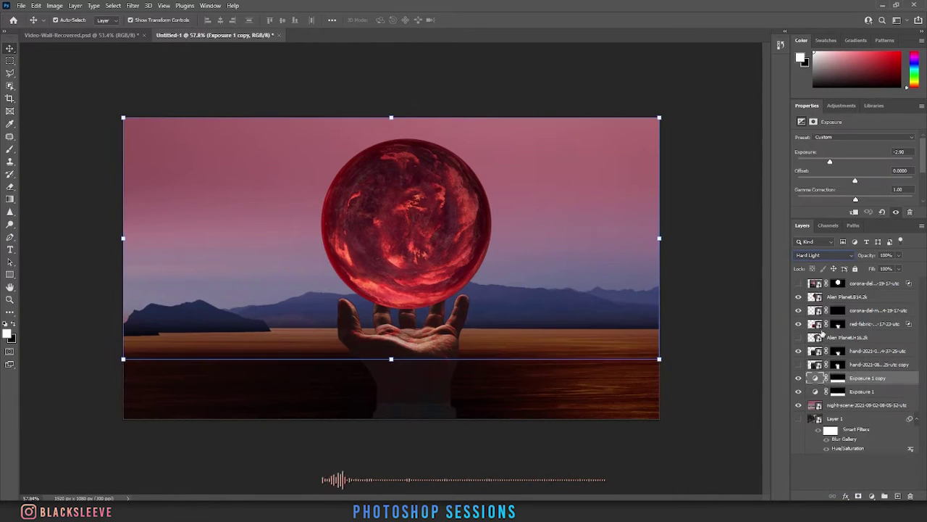
{"action": "left_click", "coordinate": [825, 255]}
{"action": "left_click", "coordinate": [809, 430]}
{"action": "left_click", "coordinate": [899, 255]}
{"action": "left_click_drag", "start_coordinate": [895, 266], "coordinate": [875, 267]}
{"action": "left_click", "coordinate": [841, 472]}
{"action": "mouse_move", "coordinate": [799, 391]}
{"action": "left_mouse_down"}
{"action": "mouse_move", "coordinate": [800, 379]}
{"action": "mouse_move", "coordinate": [799, 391]}
{"action": "left_mouse_up"}
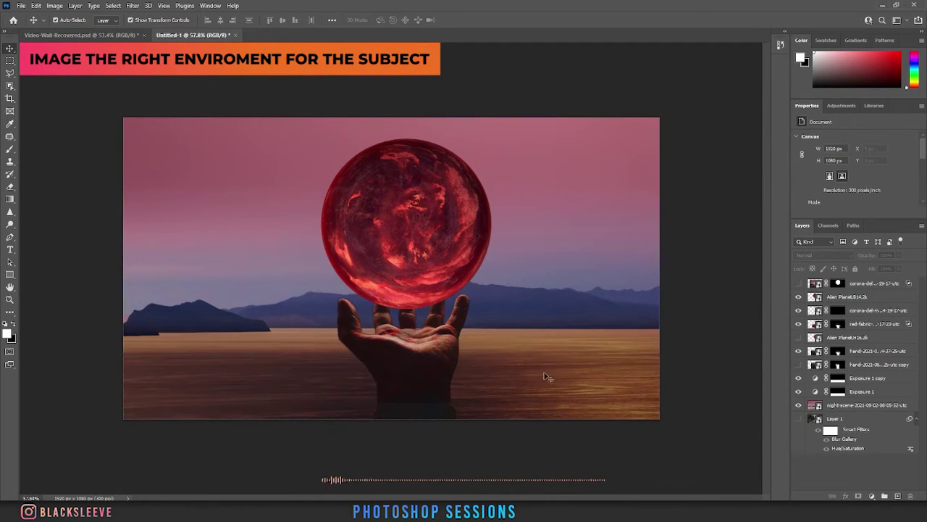
{"action": "left_click", "coordinate": [133, 5]}
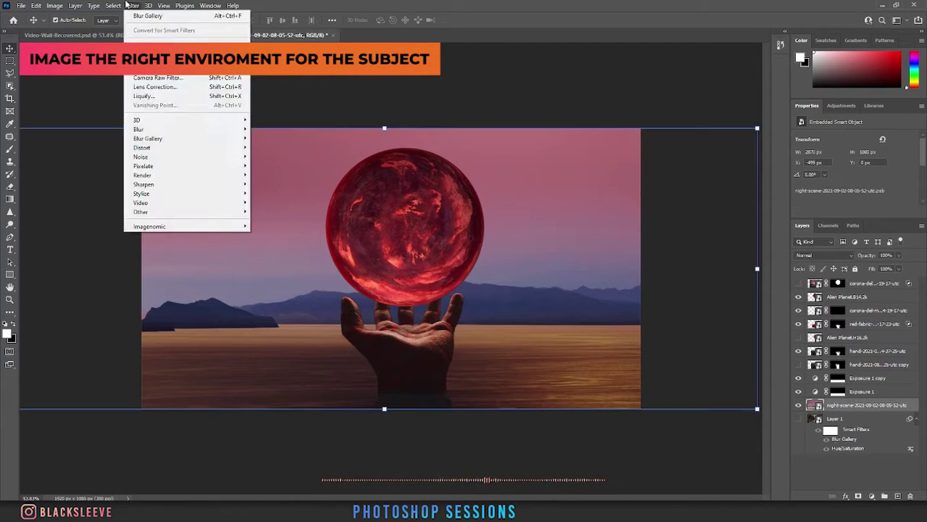
{"action": "left_click", "coordinate": [165, 89]}
{"action": "left_click", "coordinate": [844, 185]}
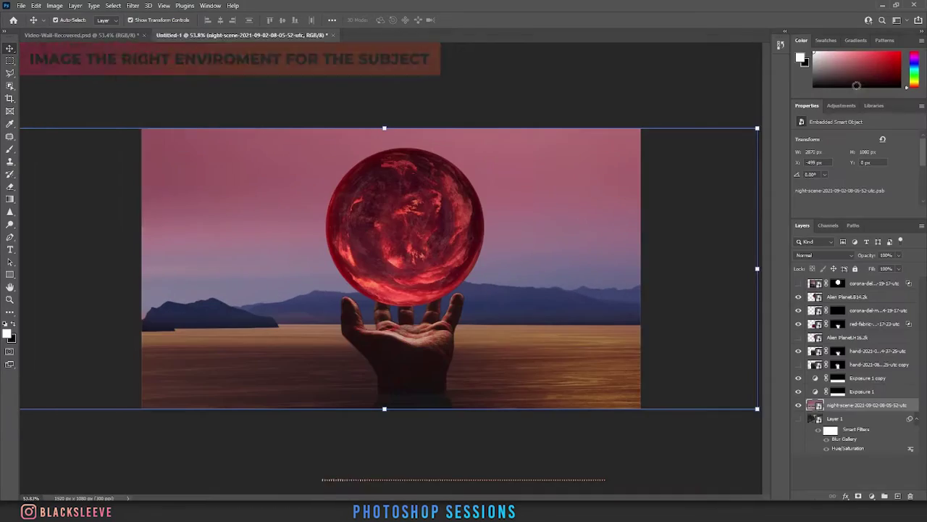
Apply Lens Correction with custom settings to the night-scene layer as a smart filter
{"action": "left_click", "coordinate": [133, 5]}
{"action": "left_click", "coordinate": [167, 88]}
{"action": "left_click", "coordinate": [833, 65]}
{"action": "mouse_move", "coordinate": [840, 114]}
{"action": "left_mouse_down"}
{"action": "mouse_move", "coordinate": [862, 116]}
{"action": "mouse_move", "coordinate": [848, 114]}
{"action": "left_mouse_up"}
{"action": "left_click_drag", "start_coordinate": [840, 186], "coordinate": [833, 216]}
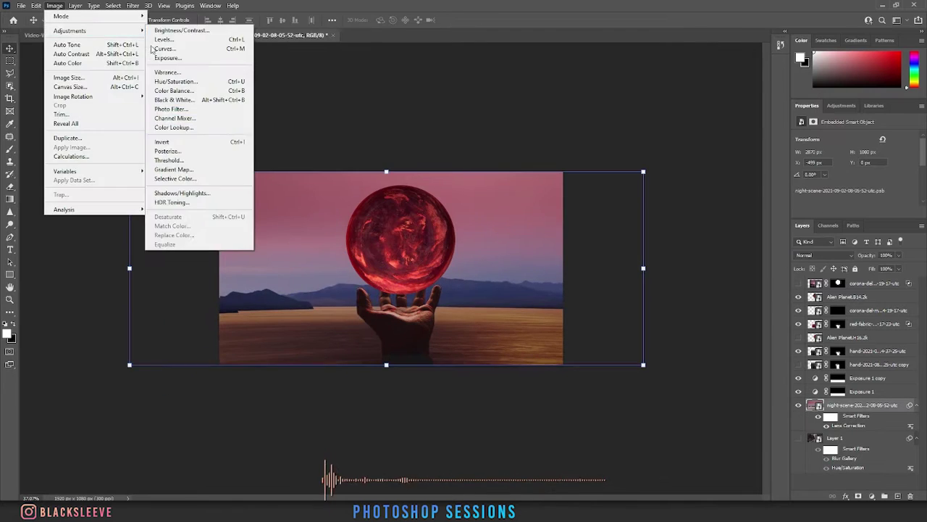
Transform the night-scene background to about 3752 × 1442 px, extending it beyond the canvas and raising the horizon
{"action": "left_click", "coordinate": [35, 6]}
{"action": "left_click", "coordinate": [282, 158]}
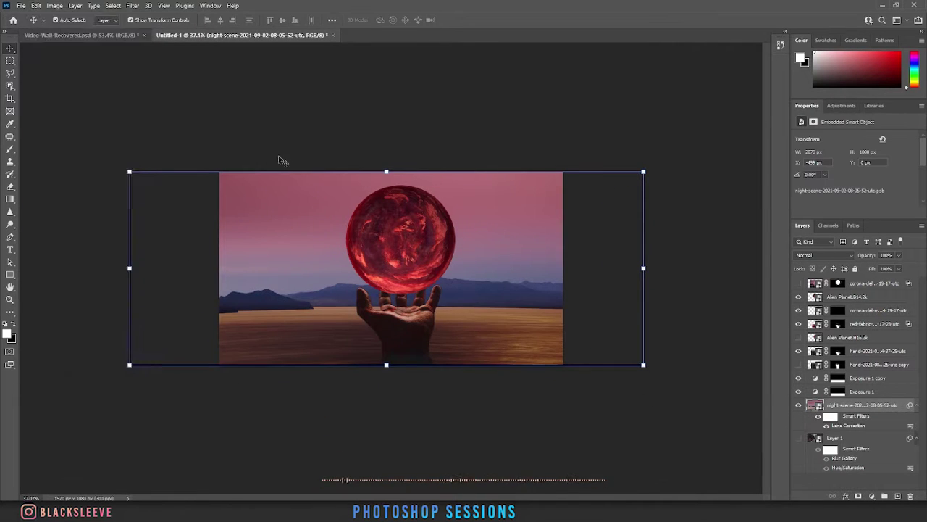
{"action": "left_click", "coordinate": [35, 5]}
{"action": "mouse_move", "coordinate": [52, 225]}
{"action": "left_click", "coordinate": [174, 278]}
{"action": "left_click_drag", "start_coordinate": [132, 273], "coordinate": [159, 297]}
{"action": "key", "text": "ctrl+z"}
{"action": "left_click_drag", "start_coordinate": [643, 172], "coordinate": [528, 181]}
{"action": "mouse_move", "coordinate": [641, 361]}
{"action": "left_mouse_down"}
{"action": "mouse_move", "coordinate": [706, 331]}
{"action": "mouse_move", "coordinate": [643, 358]}
{"action": "left_mouse_up"}
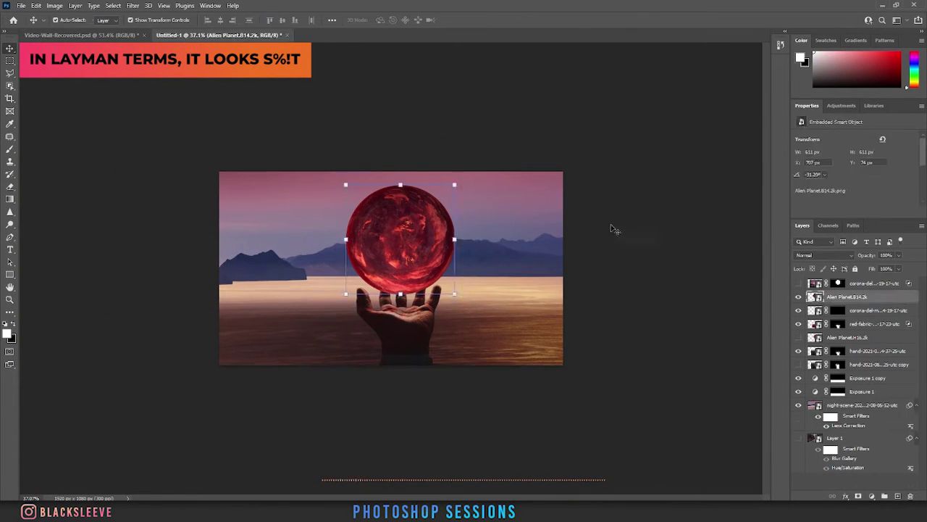
Try moving the duplicated Exposure adjustment up toward the horizon, undo the move, and hide that layer
{"action": "left_click", "coordinate": [293, 291]}
{"action": "left_click", "coordinate": [837, 378]}
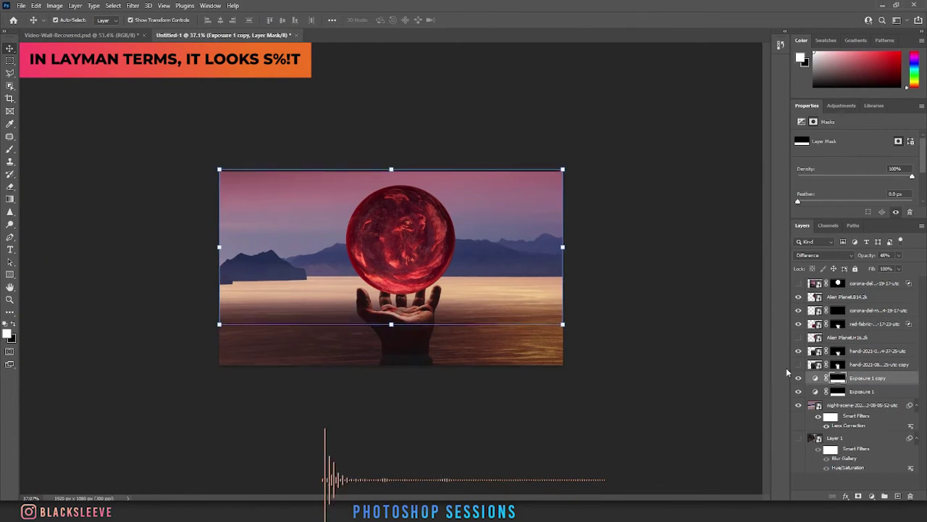
{"action": "left_click_drag", "start_coordinate": [520, 319], "coordinate": [516, 287]}
{"action": "key", "text": "ctrl+z"}
{"action": "left_click", "coordinate": [816, 380]}
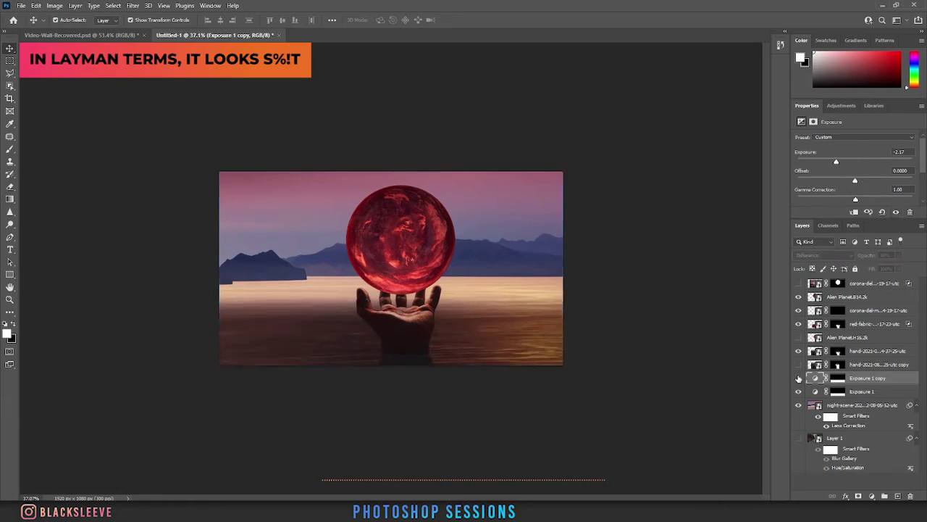
{"action": "scroll", "coordinate": [268, 235], "scroll_direction": "up", "scroll_amount": 4}
{"action": "left_click", "coordinate": [267, 234]}
{"action": "key", "text": "alt+v"}
{"action": "key", "text": "Escape"}
{"action": "scroll", "coordinate": [420, 341], "scroll_direction": "up", "scroll_amount": 8}
{"action": "scroll", "coordinate": [405, 319], "scroll_direction": "down", "scroll_amount": 6}
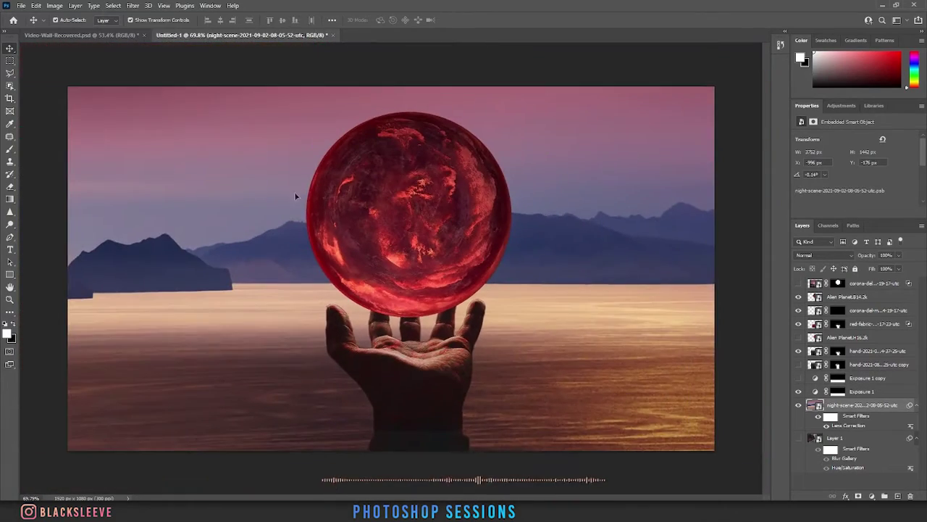
Warp the night-scene background by pulling its lower corners inward and downward so the horizon bends into an arch
{"action": "left_click", "coordinate": [862, 391]}
{"action": "left_click", "coordinate": [54, 6]}
{"action": "left_click", "coordinate": [862, 405]}
{"action": "left_click", "coordinate": [55, 5]}
{"action": "left_click", "coordinate": [36, 6]}
{"action": "mouse_move", "coordinate": [87, 230]}
{"action": "left_click", "coordinate": [178, 292]}
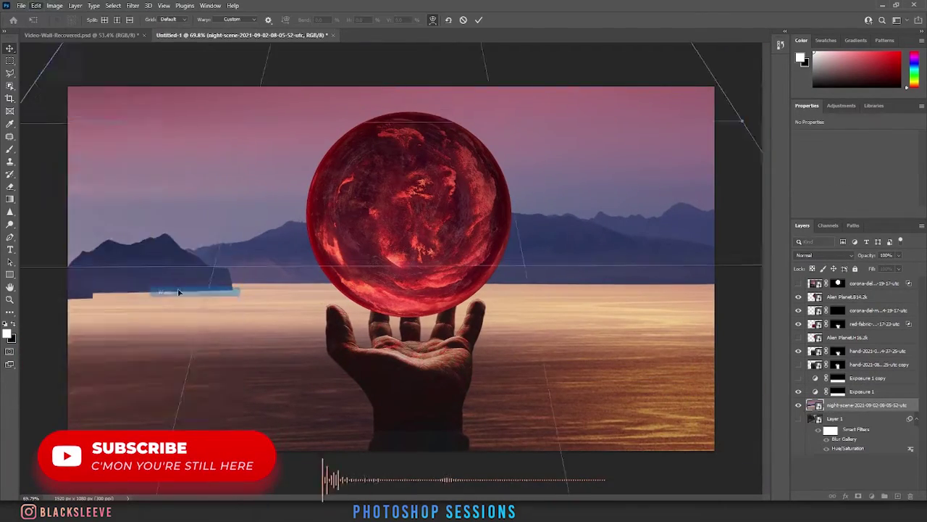
{"action": "scroll", "coordinate": [178, 292], "scroll_direction": "down", "scroll_amount": 6}
{"action": "left_click_drag", "start_coordinate": [53, 398], "coordinate": [252, 474]}
{"action": "left_click_drag", "start_coordinate": [710, 395], "coordinate": [514, 484]}
{"action": "left_click_drag", "start_coordinate": [136, 267], "coordinate": [176, 302]}
{"action": "left_click_drag", "start_coordinate": [625, 266], "coordinate": [624, 283]}
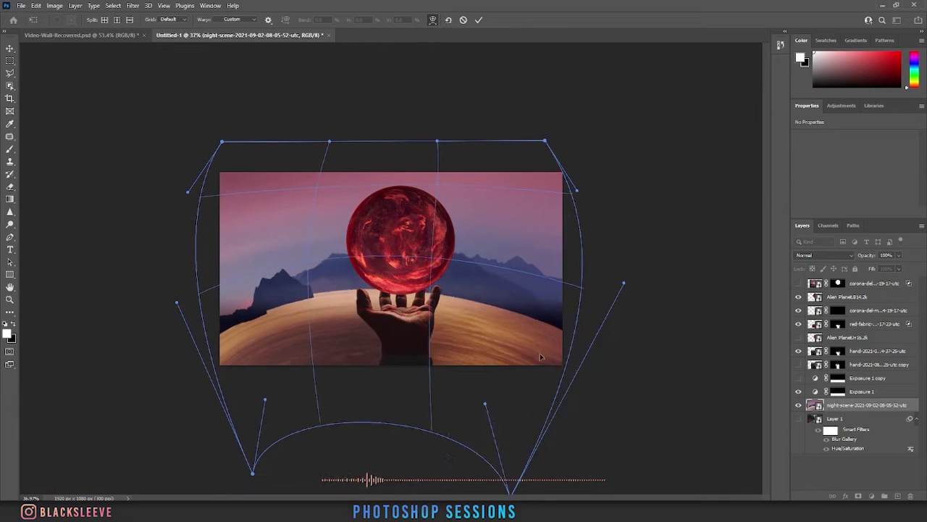
Refine the night-scene warp by raising its upper edge and reshaping the lower part, and commit it
{"action": "left_click_drag", "start_coordinate": [540, 356], "coordinate": [532, 391]}
{"action": "left_click_drag", "start_coordinate": [234, 341], "coordinate": [238, 378]}
{"action": "left_click_drag", "start_coordinate": [329, 141], "coordinate": [330, 130]}
{"action": "left_click_drag", "start_coordinate": [545, 140], "coordinate": [550, 123]}
{"action": "left_click_drag", "start_coordinate": [222, 141], "coordinate": [226, 106]}
{"action": "left_click_drag", "start_coordinate": [503, 359], "coordinate": [502, 330]}
{"action": "left_click_drag", "start_coordinate": [280, 366], "coordinate": [279, 341]}
{"action": "key", "text": "Return"}
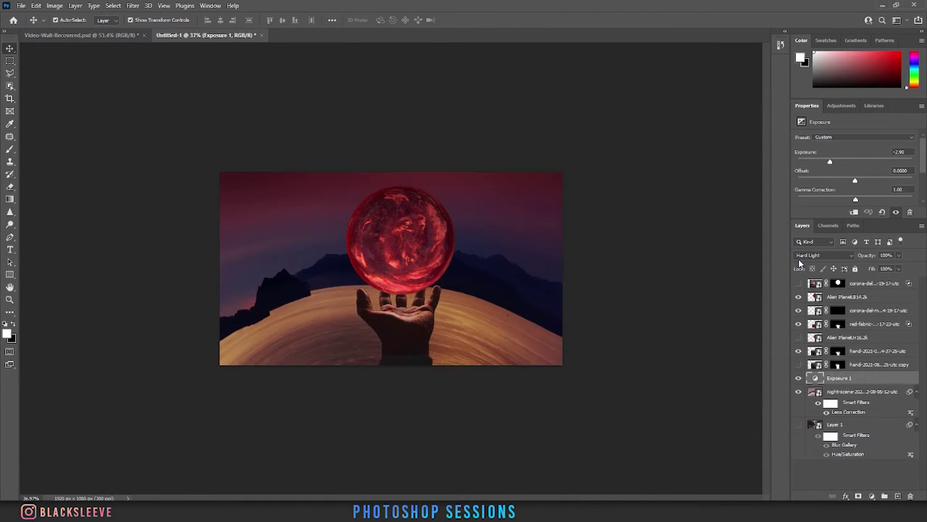
Set the Exposure adjustment over the night scene to Hard Light and adjust its Blend If slider
{"action": "left_click", "coordinate": [799, 257]}
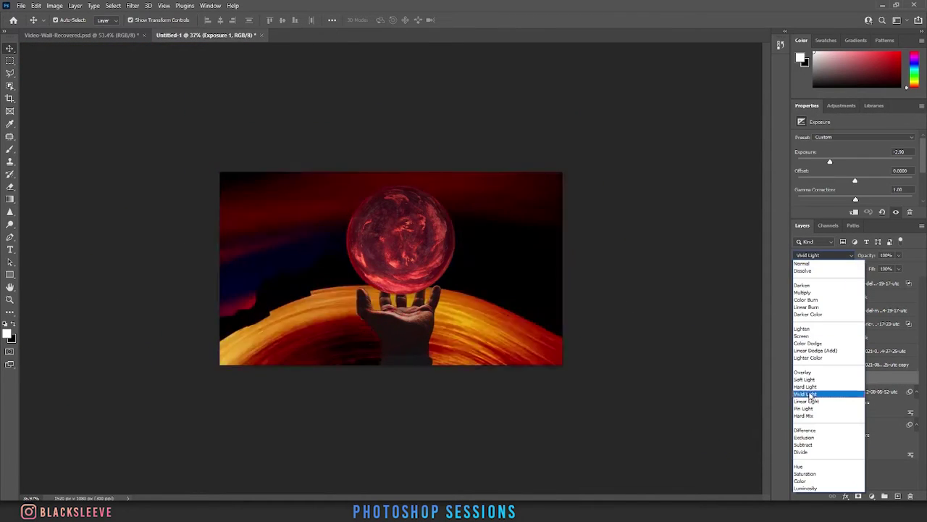
{"action": "left_click", "coordinate": [810, 387]}
{"action": "right_click", "coordinate": [867, 378]}
{"action": "left_click", "coordinate": [746, 94]}
{"action": "left_click_drag", "start_coordinate": [679, 248], "coordinate": [699, 250]}
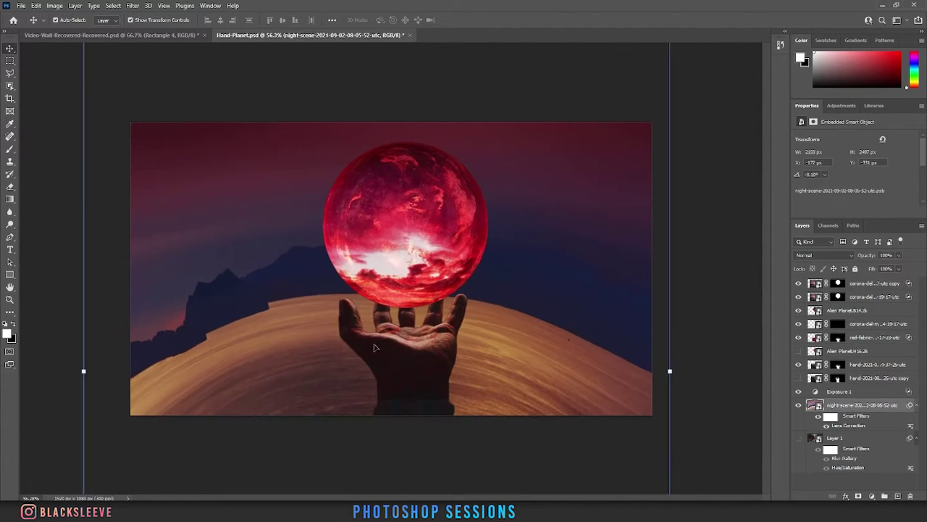
Clip a Hue/Saturation adjustment to the hand layer with hue -37, saturation +68 and lightness +14, and adjust its Blend If slider
{"action": "left_click", "coordinate": [815, 365]}
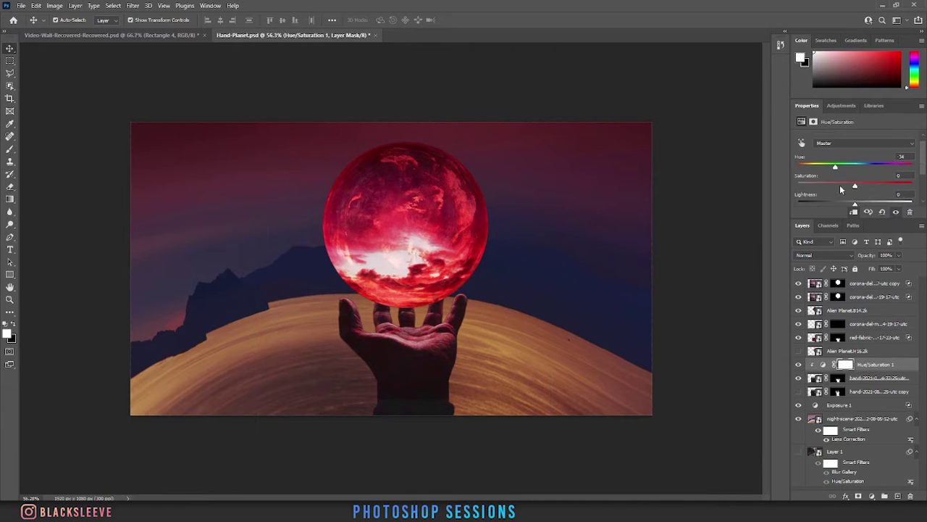
{"action": "left_click_drag", "start_coordinate": [855, 186], "coordinate": [894, 187]}
{"action": "double_click", "coordinate": [872, 365]}
{"action": "left_click_drag", "start_coordinate": [445, 81], "coordinate": [757, 74]}
{"action": "left_click_drag", "start_coordinate": [722, 241], "coordinate": [725, 262]}
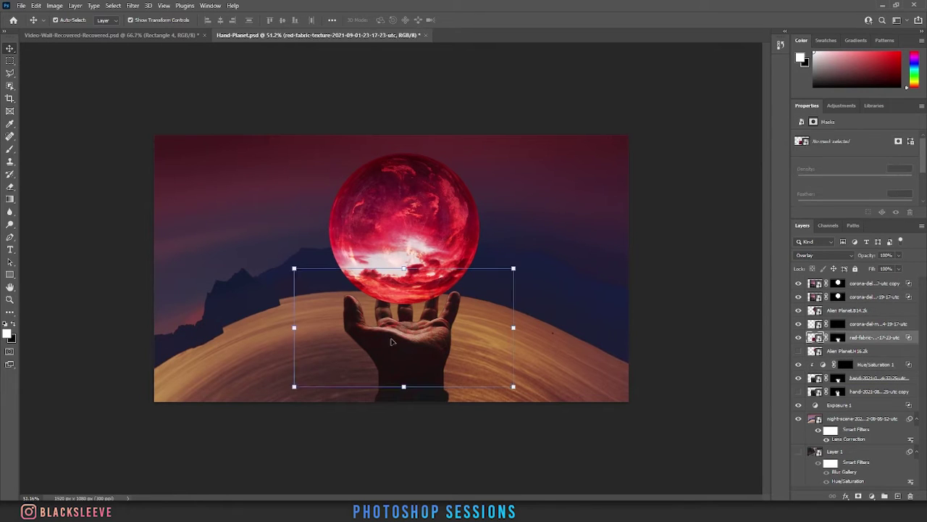
Paint white over the palm on the Hue/Saturation mask with a 300 px Soft Round brush at 0% hardness
{"action": "key", "text": "b"}
{"action": "key", "text": "bracketright"}
{"action": "key", "text": "bracketright"}
{"action": "key", "text": "bracketright"}
{"action": "key", "text": "bracketright"}
{"action": "key", "text": "bracketright"}
{"action": "key", "text": "bracketright"}
{"action": "key", "text": "bracketright"}
{"action": "right_click", "coordinate": [454, 343]}
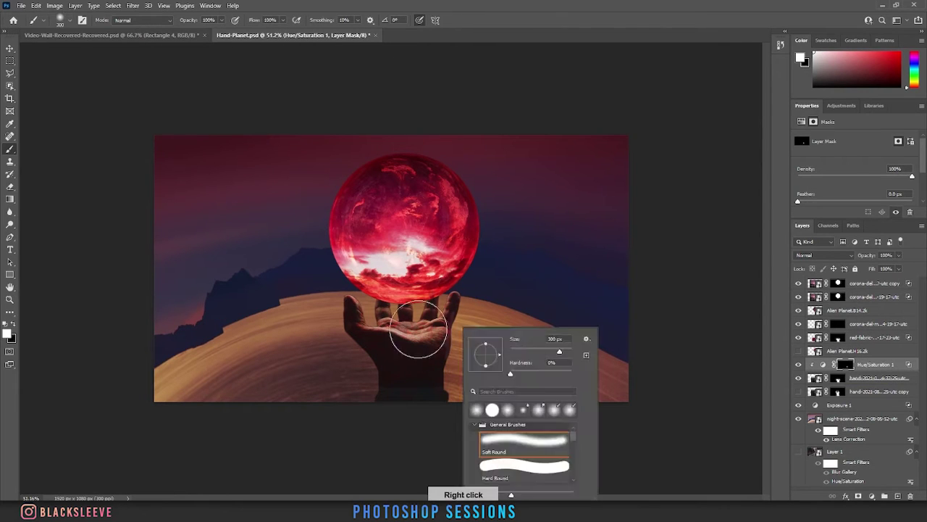
{"action": "left_click", "coordinate": [424, 330]}
{"action": "left_click", "coordinate": [61, 20]}
{"action": "scroll", "coordinate": [67, 152], "scroll_direction": "down", "scroll_amount": 1}
{"action": "left_click", "coordinate": [436, 362]}
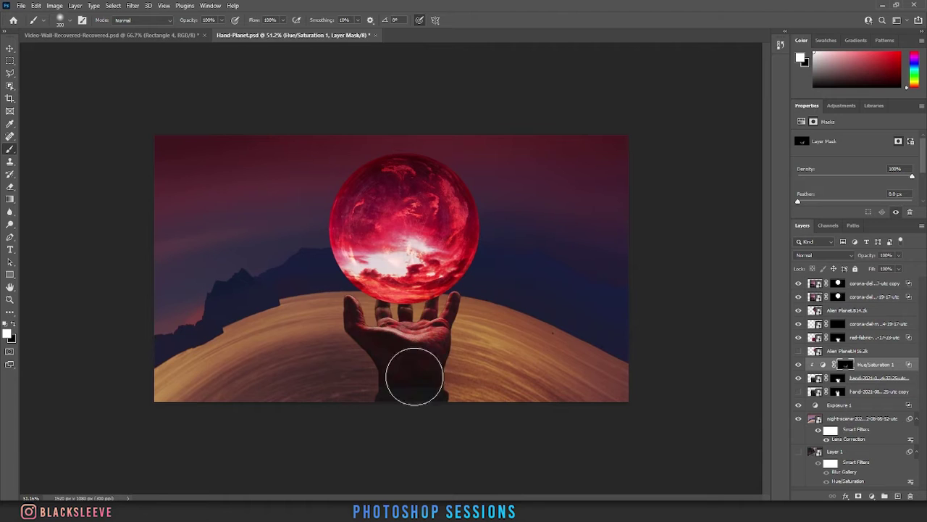
Extend the red light across the palm and fingers on the Hue/Saturation mask, reducing the brush to 175 and 100 px
{"action": "key", "text": "bracketleft"}
{"action": "key", "text": "bracketleft"}
{"action": "scroll", "coordinate": [392, 325], "scroll_direction": "up", "scroll_amount": 7}
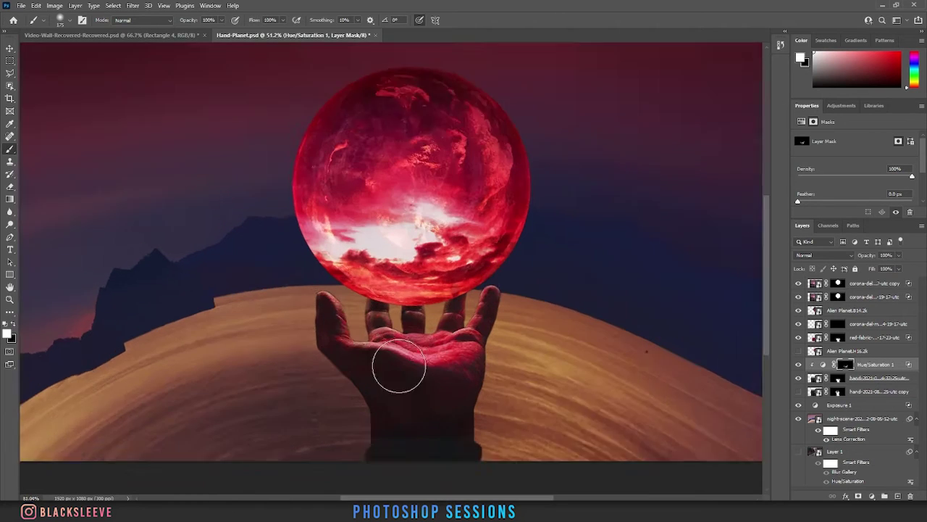
{"action": "key", "text": "bracketleft"}
{"action": "key", "text": "bracketleft"}
{"action": "key", "text": "bracketleft"}
{"action": "key", "text": "bracketleft"}
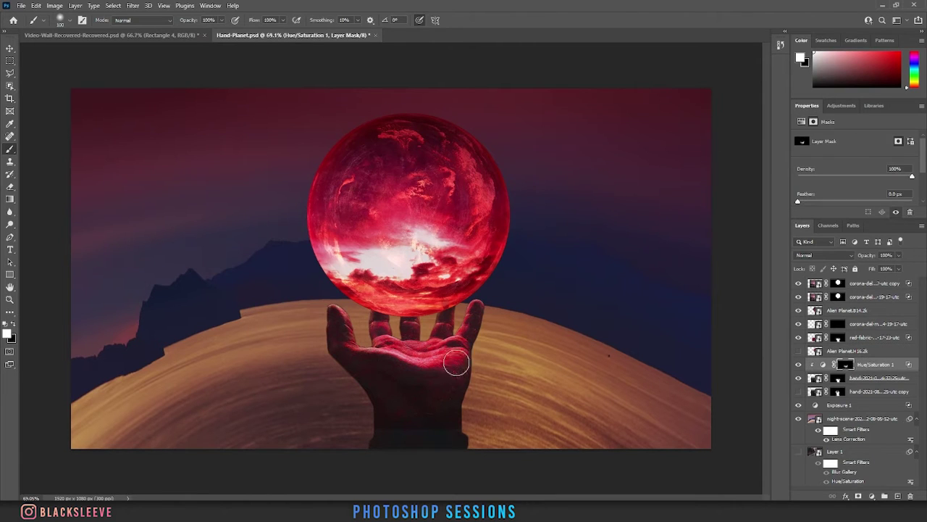
Try duplicating the Hue/Saturation adjustment above the hand
{"action": "key", "text": "bracketright"}
{"action": "key", "text": "bracketright"}
{"action": "key", "text": "bracketright"}
{"action": "key", "text": "ctrl+j"}
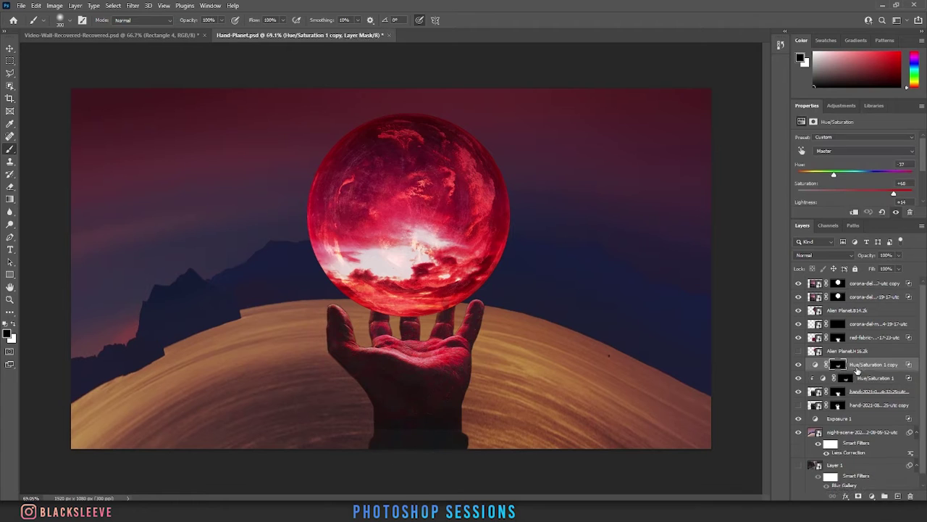
{"action": "key", "text": "ctrl+z"}
{"action": "left_click", "coordinate": [846, 365]}
{"action": "right_click", "coordinate": [908, 364]}
{"action": "left_click", "coordinate": [757, 361]}
Add an Exposure adjustment of +1.21 clipped to the hand and invert its mask to black
{"action": "left_click", "coordinate": [872, 496]}
{"action": "left_click", "coordinate": [869, 387]}
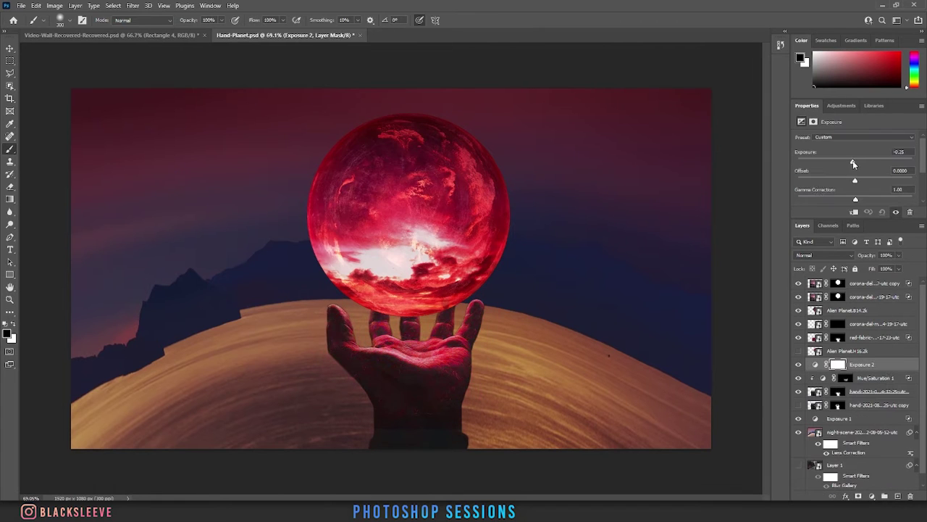
{"action": "left_click_drag", "start_coordinate": [855, 161], "coordinate": [865, 161]}
{"action": "left_click", "coordinate": [849, 371], "text": "alt"}
{"action": "key", "text": "ctrl+i"}
Paint white highlights over the palm and inner fingers on the new Exposure adjustment's mask with a soft brush
{"action": "key", "text": "x"}
{"action": "left_click_drag", "start_coordinate": [407, 355], "coordinate": [374, 368]}
{"action": "scroll", "coordinate": [375, 368], "scroll_direction": "up", "scroll_amount": 3}
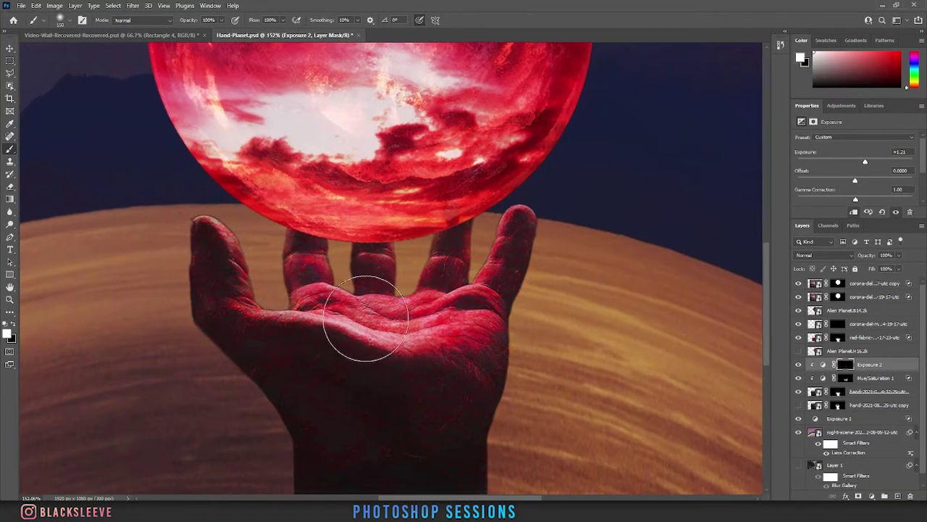
{"action": "mouse_move", "coordinate": [447, 251]}
{"action": "left_mouse_down"}
{"action": "mouse_move", "coordinate": [298, 225]}
{"action": "mouse_move", "coordinate": [473, 282]}
{"action": "mouse_move", "coordinate": [441, 308]}
{"action": "mouse_move", "coordinate": [326, 348]}
{"action": "left_mouse_up"}
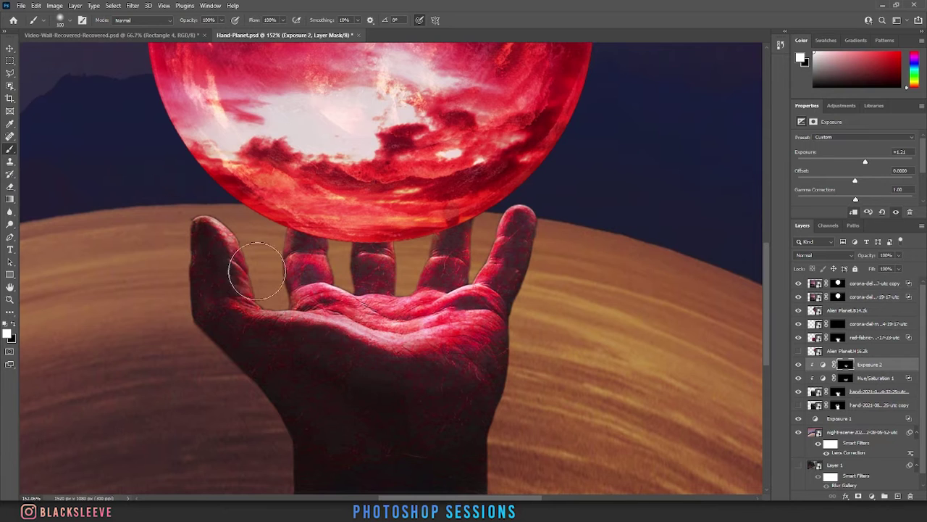
{"action": "left_click_drag", "start_coordinate": [194, 358], "coordinate": [178, 187]}
{"action": "left_click_drag", "start_coordinate": [391, 87], "coordinate": [411, 322]}
{"action": "scroll", "coordinate": [417, 322], "scroll_direction": "down", "scroll_amount": 3}
{"action": "key", "text": "v"}
{"action": "left_click", "coordinate": [610, 356]}
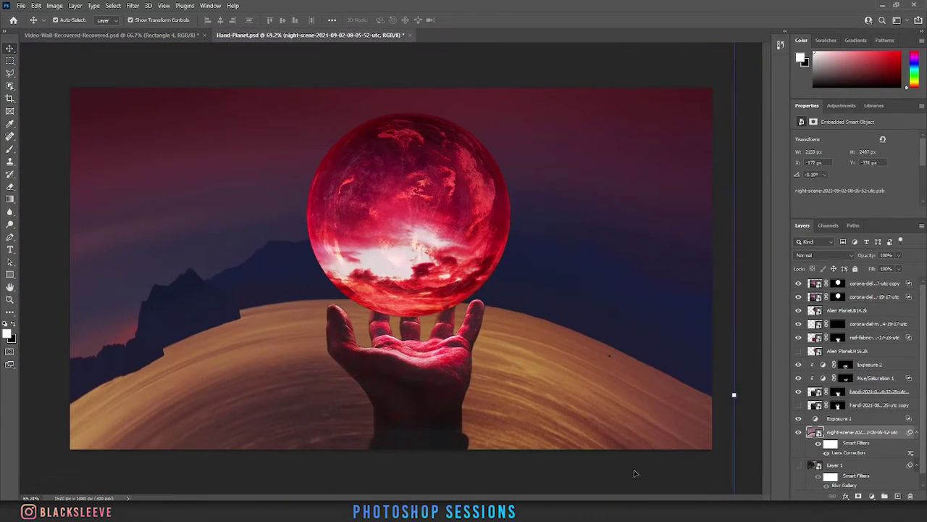
{"action": "left_click", "coordinate": [636, 472]}
{"action": "left_click", "coordinate": [224, 471]}
Make a feathered rectangular selection around the wrist at the canvas's lower edge
{"action": "left_click", "coordinate": [332, 339]}
{"action": "key", "text": "m"}
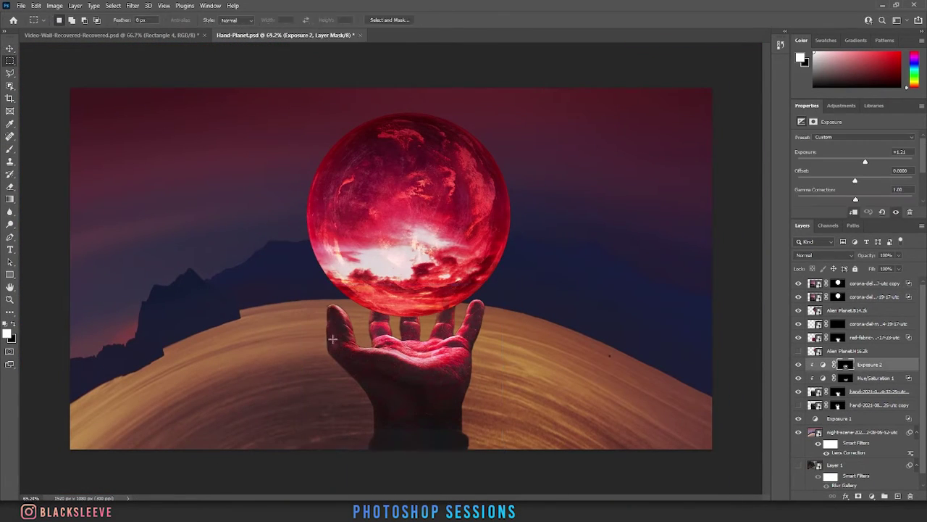
{"action": "right_click", "coordinate": [340, 343]}
{"action": "left_click", "coordinate": [359, 186]}
Darken the selected wrist area of the hand layer with a lowered Exposure filter
{"action": "left_click", "coordinate": [54, 5]}
{"action": "left_click", "coordinate": [862, 431]}
{"action": "left_click", "coordinate": [873, 391]}
{"action": "left_click", "coordinate": [54, 5]}
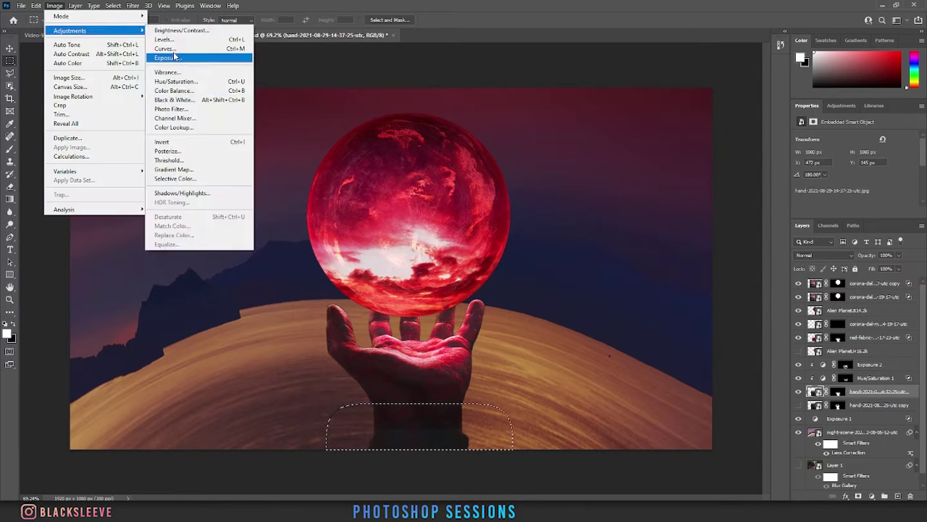
{"action": "left_click", "coordinate": [176, 58]}
{"action": "left_click_drag", "start_coordinate": [434, 173], "coordinate": [412, 172]}
{"action": "left_click", "coordinate": [527, 142]}
{"action": "left_click", "coordinate": [10, 49]}
{"action": "left_click", "coordinate": [492, 197]}
{"action": "left_click", "coordinate": [874, 284]}
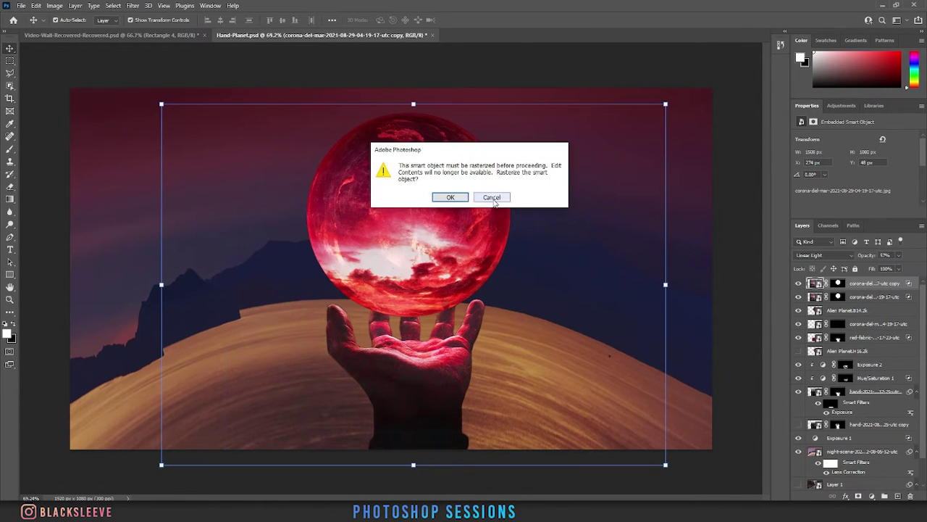
{"action": "left_click", "coordinate": [492, 198]}
{"action": "left_click", "coordinate": [874, 297]}
{"action": "scroll", "coordinate": [256, 234], "scroll_direction": "down", "scroll_amount": 2}
Add a Hue/Saturation adjustment above the night-scene background and colorize it in a dark red tint
{"action": "left_click", "coordinate": [256, 234]}
{"action": "left_click", "coordinate": [55, 6]}
{"action": "left_click", "coordinate": [872, 497]}
{"action": "left_click", "coordinate": [893, 394]}
{"action": "left_click_drag", "start_coordinate": [856, 175], "coordinate": [848, 195]}
{"action": "scroll", "coordinate": [849, 190], "scroll_direction": "down", "scroll_amount": 2}
{"action": "left_click_drag", "start_coordinate": [856, 181], "coordinate": [849, 164]}
{"action": "left_click", "coordinate": [846, 194]}
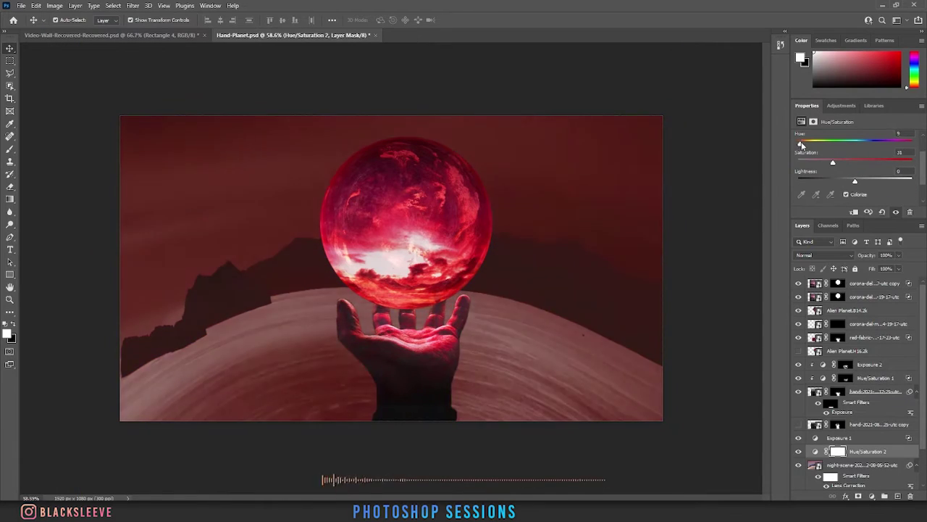
{"action": "left_click", "coordinate": [862, 464]}
{"action": "scroll", "coordinate": [435, 377], "scroll_direction": "up", "scroll_amount": 3}
{"action": "scroll", "coordinate": [434, 377], "scroll_direction": "down", "scroll_amount": 3}
{"action": "key", "text": "ctrl+t"}
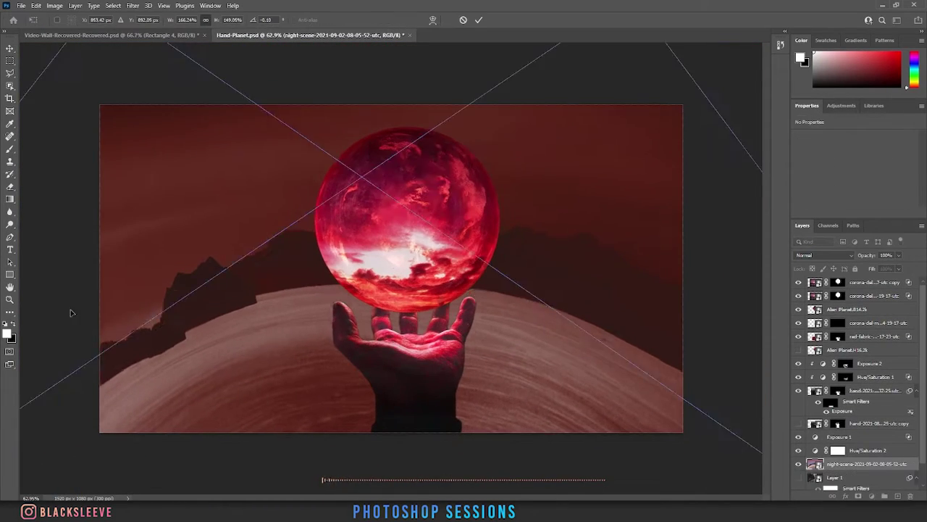
{"action": "scroll", "coordinate": [391, 268], "scroll_direction": "down", "scroll_amount": 5}
{"action": "left_click_drag", "start_coordinate": [603, 275], "coordinate": [554, 330]}
{"action": "key", "text": "Escape"}
{"action": "key", "text": "ctrl+0"}
Add a black Solid Color fill layer directly above the night-scene layer
{"action": "left_click", "coordinate": [872, 495]}
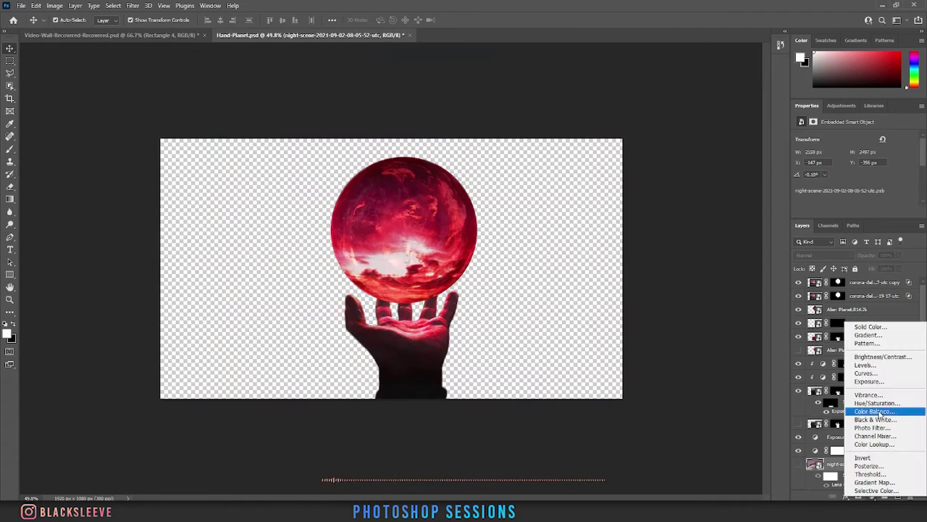
{"action": "left_click", "coordinate": [865, 326]}
{"action": "key", "text": "Return"}
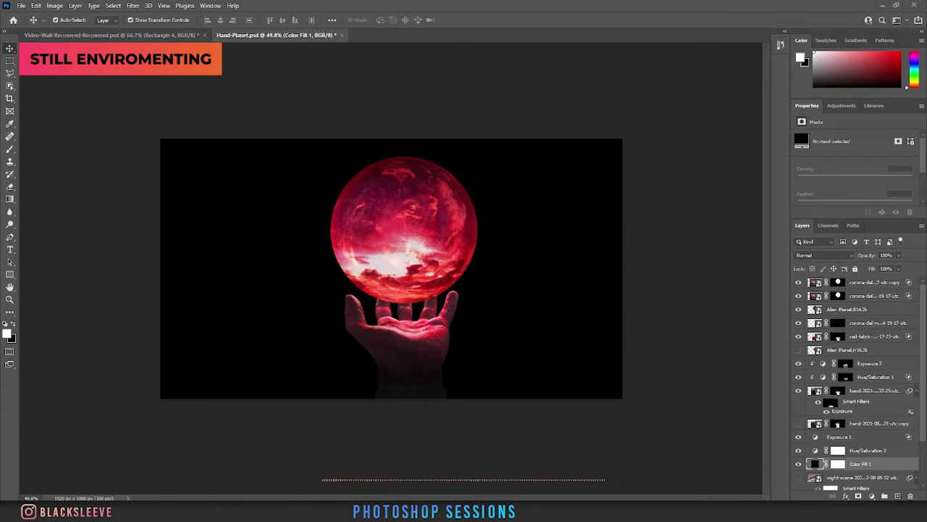
Place the copper-particles image in Screen blend mode and move its layer above the Alien Planet.B14.2k layer
{"action": "key", "text": "Return"}
{"action": "left_click", "coordinate": [824, 255]}
{"action": "left_click", "coordinate": [806, 339]}
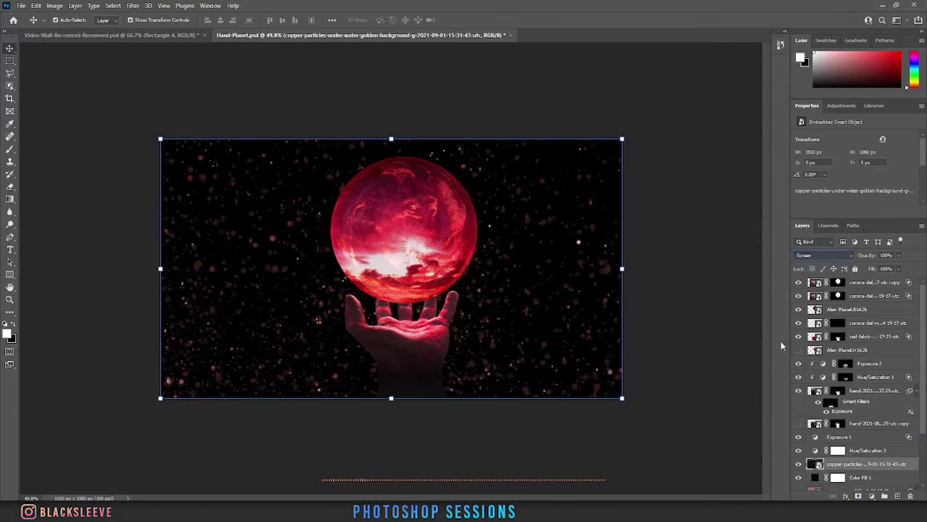
{"action": "left_click", "coordinate": [737, 342]}
{"action": "left_click_drag", "start_coordinate": [814, 464], "coordinate": [811, 303]}
{"action": "left_click", "coordinate": [729, 330]}
{"action": "scroll", "coordinate": [729, 329], "scroll_direction": "up", "scroll_amount": 2}
{"action": "left_click", "coordinate": [823, 312]}
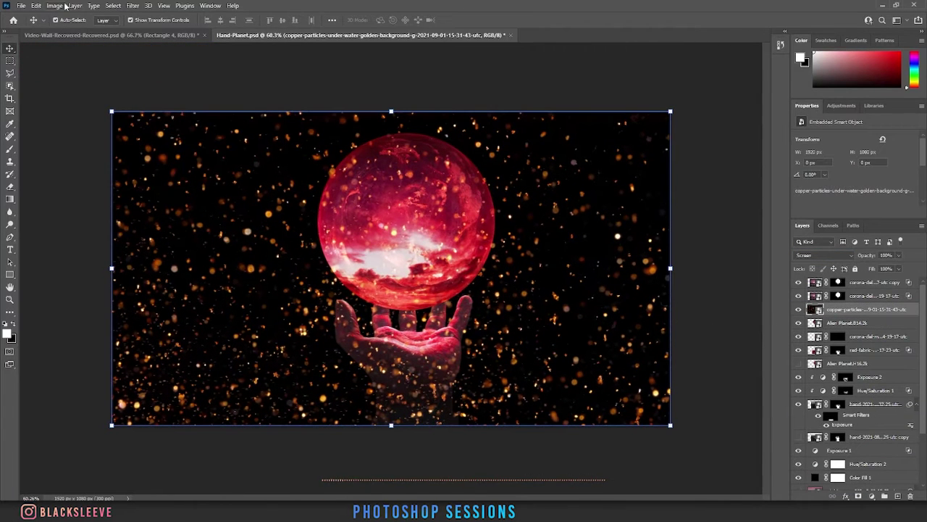
Add a Hue/Saturation adjustment clipped to the copper particles and shift their hue slightly towards red
{"action": "left_click", "coordinate": [872, 495]}
{"action": "left_click", "coordinate": [866, 389]}
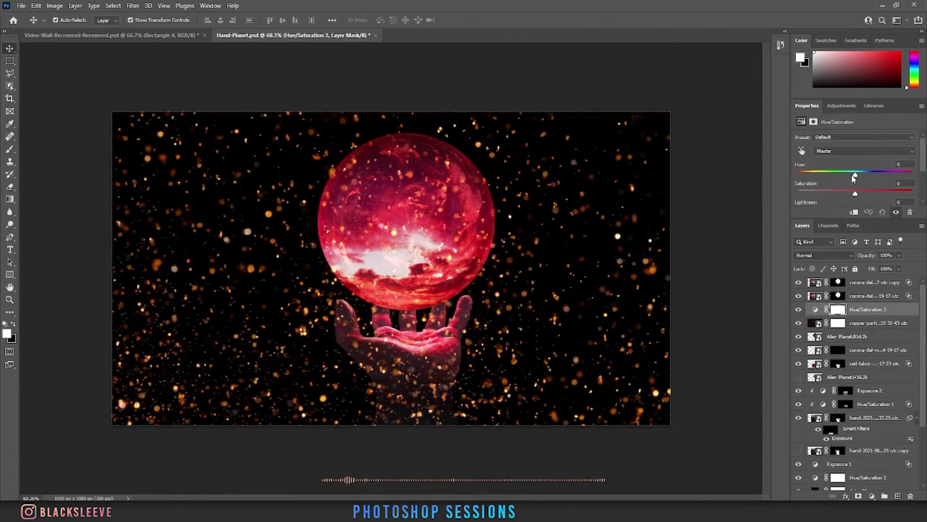
{"action": "left_click_drag", "start_coordinate": [855, 175], "coordinate": [859, 203]}
{"action": "left_click", "coordinate": [849, 316], "text": "alt"}
{"action": "scroll", "coordinate": [857, 196], "scroll_direction": "down", "scroll_amount": 1}
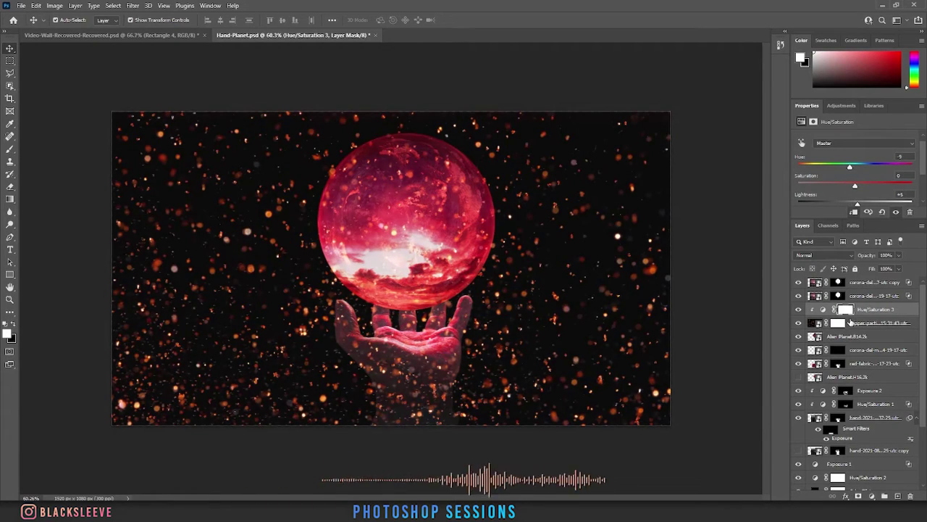
Hide the copper particles with a black layer mask and get a brush ready for painting on it
{"action": "left_click", "coordinate": [846, 311]}
{"action": "left_click_drag", "start_coordinate": [849, 321], "coordinate": [842, 325]}
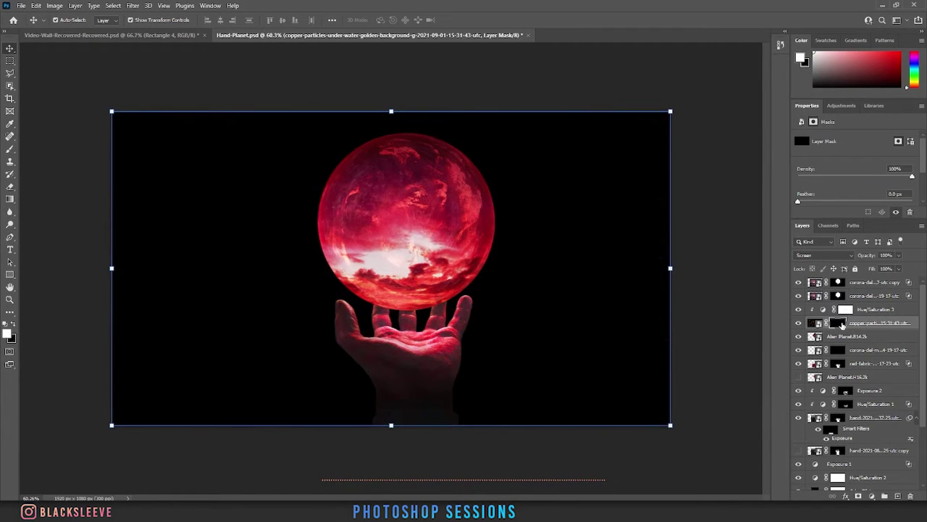
{"action": "left_click", "coordinate": [10, 150]}
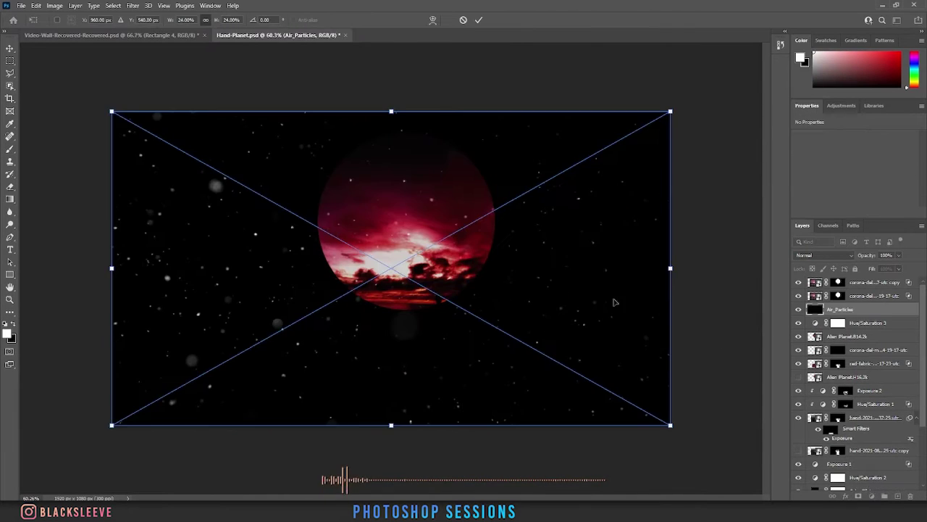
Place the Air_Particles image below the two sky layers of the planet and set its blend mode to Screen
{"action": "left_click", "coordinate": [824, 255]}
{"action": "left_click", "coordinate": [800, 337]}
{"action": "left_click", "coordinate": [731, 289]}
{"action": "left_click", "coordinate": [491, 197]}
{"action": "left_click", "coordinate": [10, 48]}
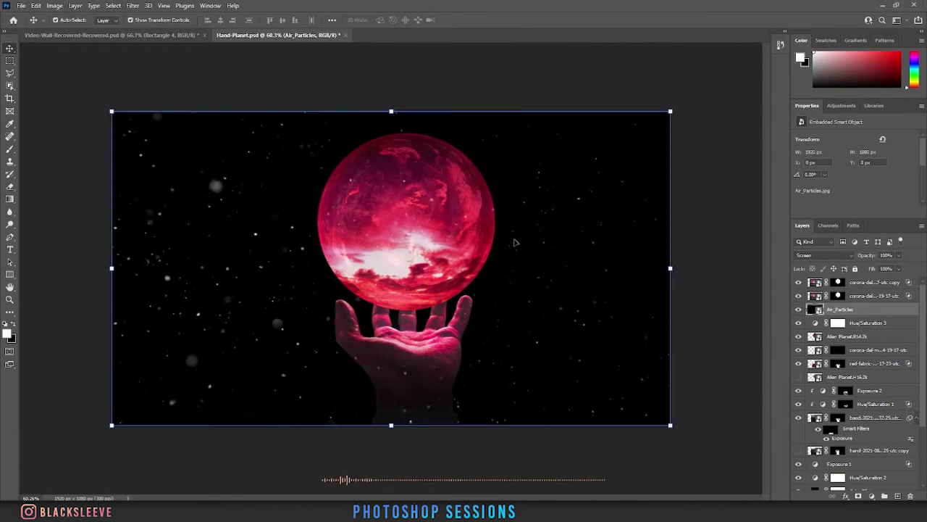
Shift the Air_Particles image to the right and enlarge it to about 2029 by 1141 px
{"action": "left_click_drag", "start_coordinate": [515, 241], "coordinate": [571, 241]}
{"action": "left_click_drag", "start_coordinate": [447, 111], "coordinate": [447, 93]}
{"action": "left_click_drag", "start_coordinate": [511, 155], "coordinate": [490, 155]}
{"action": "key", "text": "Return"}
Try the Hue/Saturation adjustment clipped to the Air_Particles layer, and delete that adjustment
{"action": "left_click_drag", "start_coordinate": [842, 324], "coordinate": [843, 302]}
{"action": "left_click", "coordinate": [854, 213]}
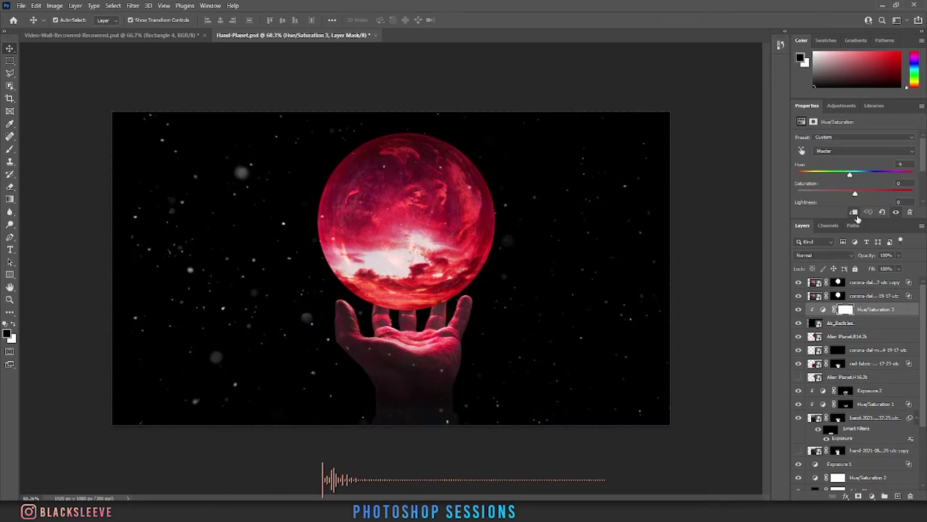
{"action": "right_click", "coordinate": [815, 323]}
{"action": "left_click", "coordinate": [854, 308]}
{"action": "key", "text": "Delete"}
Add a black mask to the Air_Particles layer and paint the particles back in around the planet and hand
{"action": "right_click", "coordinate": [855, 311]}
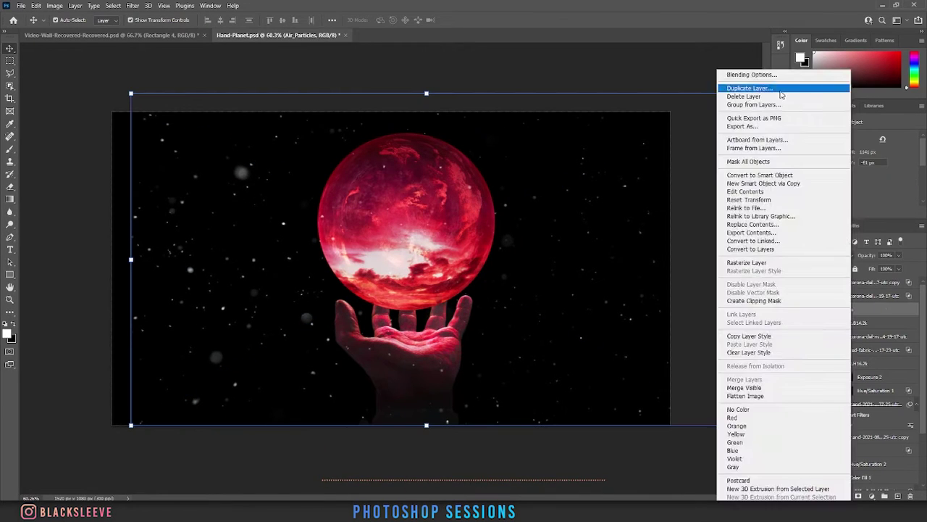
{"action": "left_click", "coordinate": [892, 312]}
{"action": "left_click", "coordinate": [859, 497]}
{"action": "key", "text": "ctrl+i"}
{"action": "key", "text": "b"}
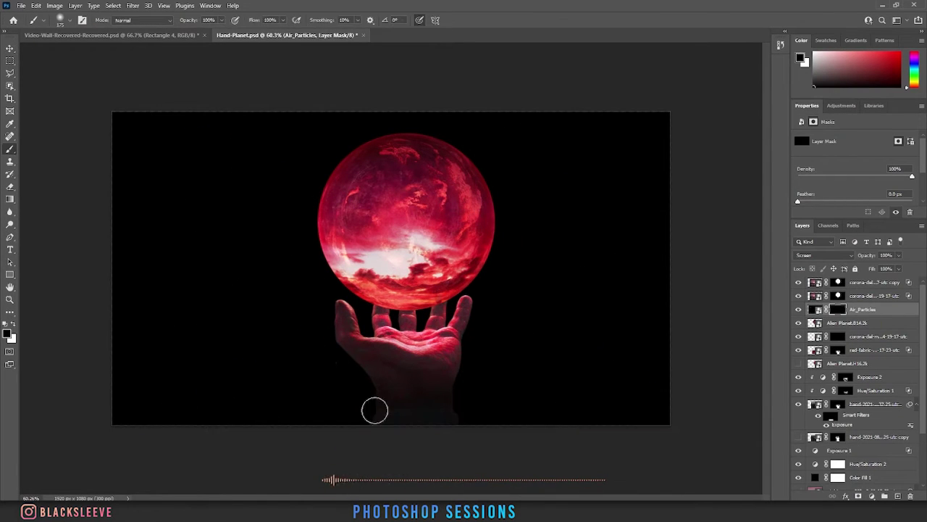
{"action": "mouse_move", "coordinate": [487, 343]}
{"action": "left_mouse_down"}
{"action": "mouse_move", "coordinate": [350, 117]}
{"action": "mouse_move", "coordinate": [420, 325]}
{"action": "mouse_move", "coordinate": [464, 408]}
{"action": "left_mouse_up"}
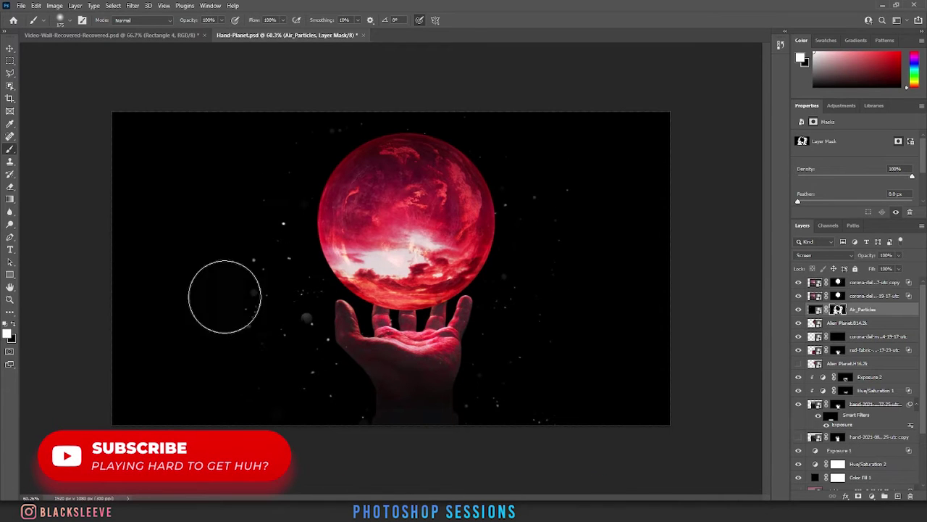
{"action": "left_click", "coordinate": [10, 49]}
{"action": "right_click", "coordinate": [865, 311]}
{"action": "left_click", "coordinate": [768, 75]}
{"action": "left_click", "coordinate": [559, 205]}
{"action": "left_click", "coordinate": [888, 109]}
{"action": "left_click", "coordinate": [817, 310]}
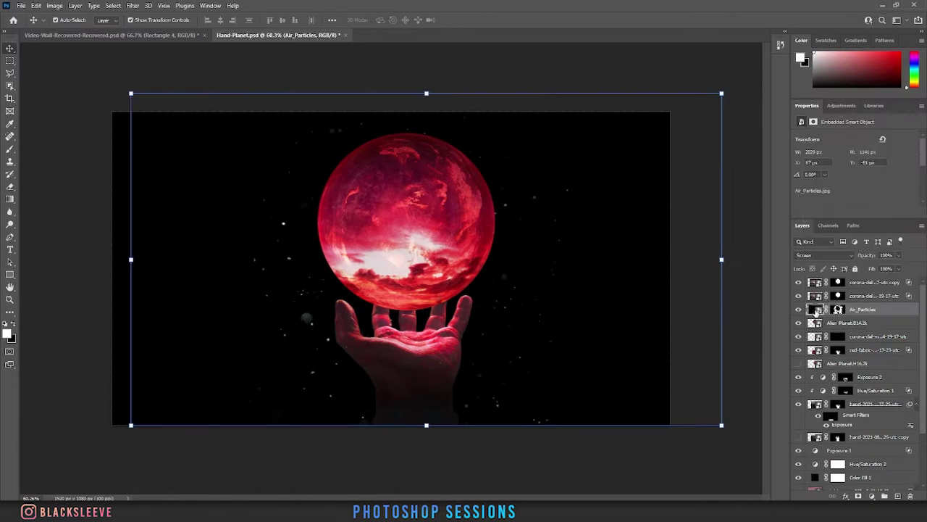
{"action": "right_click", "coordinate": [817, 312]}
{"action": "left_click", "coordinate": [828, 126]}
{"action": "left_click", "coordinate": [557, 205]}
{"action": "left_click", "coordinate": [557, 206]}
{"action": "left_click", "coordinate": [561, 218]}
{"action": "left_click", "coordinate": [887, 109]}
{"action": "left_click", "coordinate": [838, 310]}
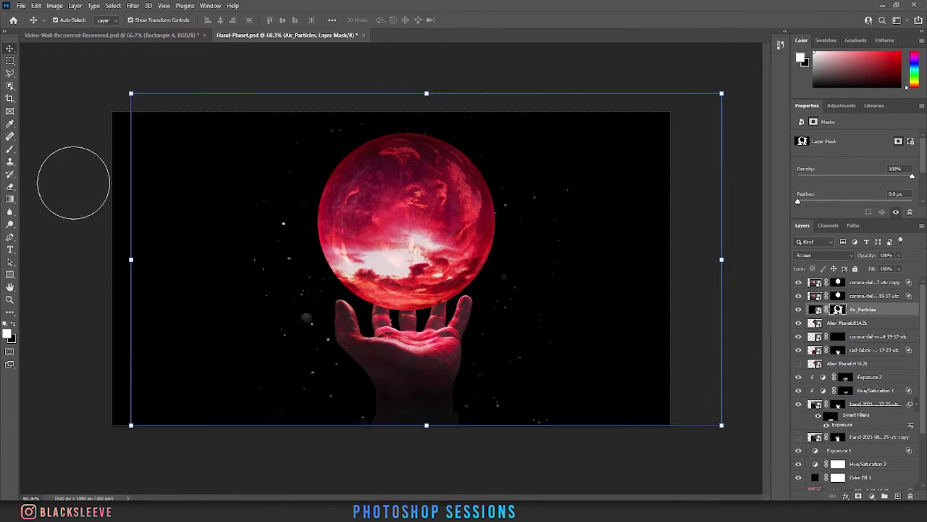
{"action": "scroll", "coordinate": [73, 182], "scroll_direction": "down", "scroll_amount": 3}
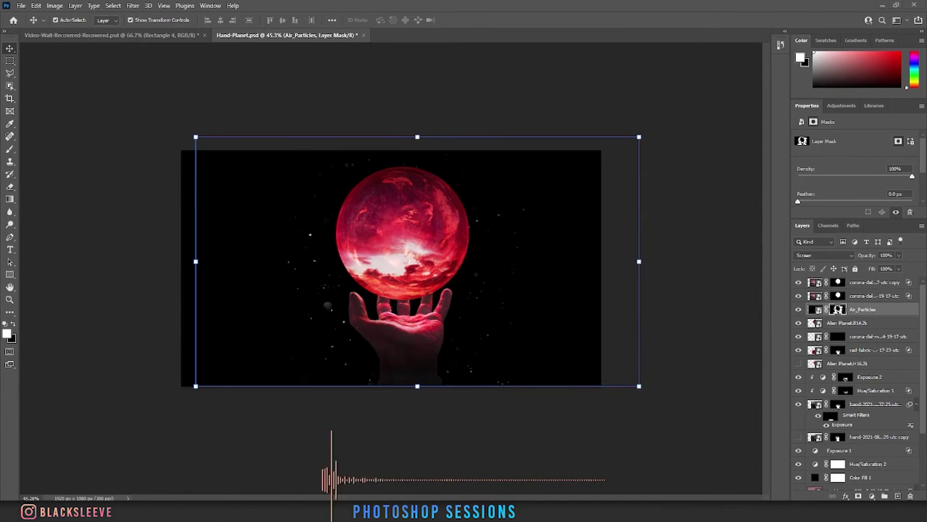
Place the background image 1818557 below the black color fill and hide the fill layer
{"action": "scroll", "coordinate": [855, 391], "scroll_direction": "down", "scroll_amount": 3}
{"action": "left_click", "coordinate": [866, 423]}
{"action": "key", "text": "Return"}
{"action": "left_click", "coordinate": [798, 408]}
{"action": "left_click", "coordinate": [625, 257]}
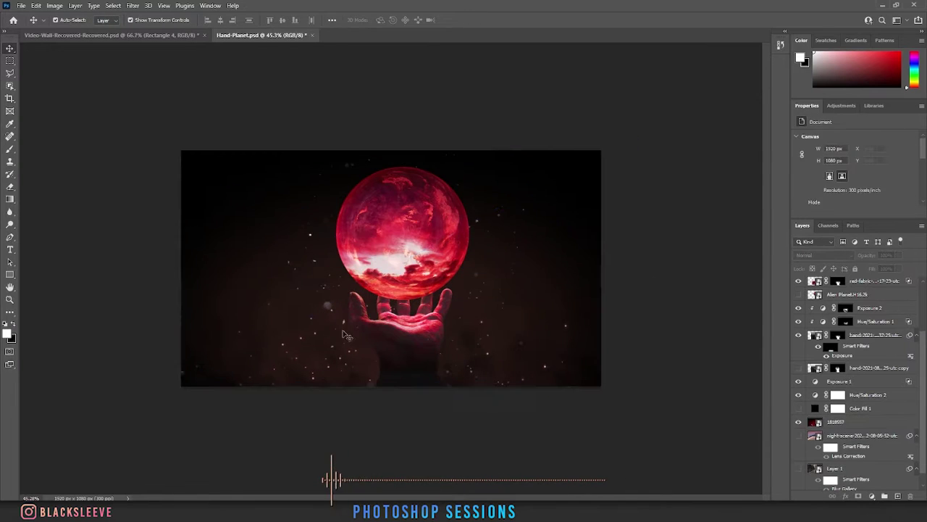
Hide the Air_Particles layer and slightly enlarge the 1818557 background image
{"action": "scroll", "coordinate": [573, 352], "scroll_direction": "up", "scroll_amount": 4}
{"action": "left_click", "coordinate": [573, 352]}
{"action": "left_click", "coordinate": [798, 284]}
{"action": "left_click", "coordinate": [573, 355]}
{"action": "scroll", "coordinate": [573, 355], "scroll_direction": "down", "scroll_amount": 3}
{"action": "left_click_drag", "start_coordinate": [391, 138], "coordinate": [395, 126]}
{"action": "key", "text": "Return"}
{"action": "left_click", "coordinate": [402, 428]}
{"action": "scroll", "coordinate": [402, 428], "scroll_direction": "up", "scroll_amount": 3}
{"action": "scroll", "coordinate": [401, 428], "scroll_direction": "down", "scroll_amount": 1}
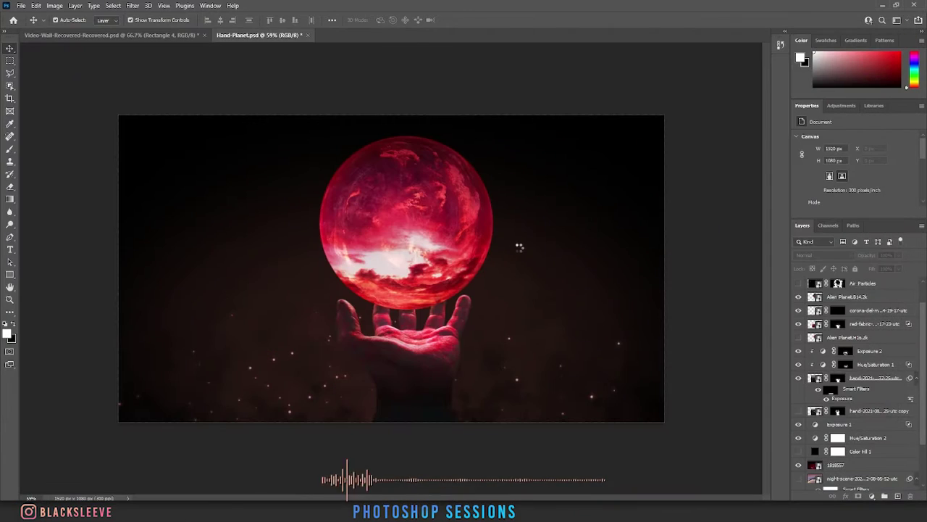
Place the GLOWING_Turbulent particles Medium Amount image above all layers and set its blend mode to Screen
{"action": "key", "text": "Return"}
{"action": "left_click", "coordinate": [824, 255]}
{"action": "left_click", "coordinate": [808, 340]}
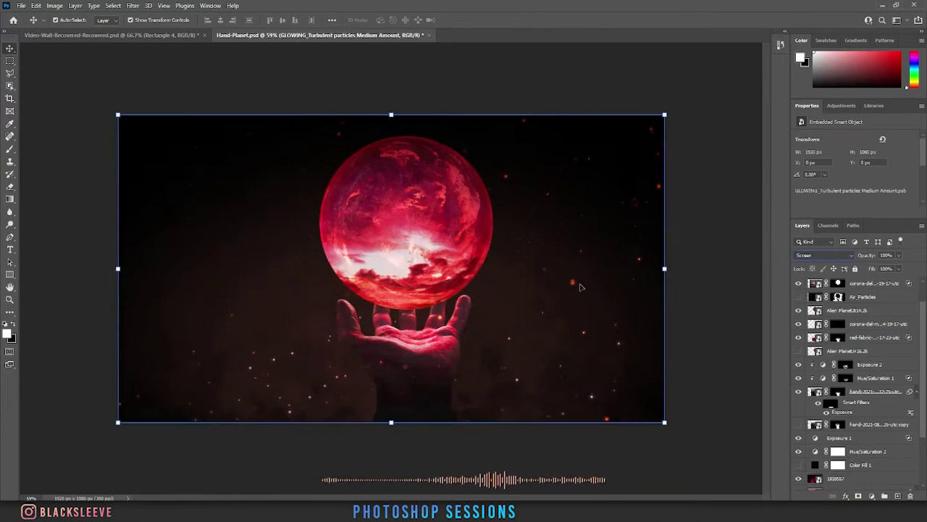
Enlarge the glowing particles to about 2024 by 1138 px and move them left over the planet and hand
{"action": "left_click_drag", "start_coordinate": [579, 286], "coordinate": [384, 298]}
{"action": "mouse_move", "coordinate": [195, 126]}
{"action": "left_mouse_down"}
{"action": "mouse_move", "coordinate": [197, 174]}
{"action": "mouse_move", "coordinate": [196, 118]}
{"action": "left_mouse_up"}
{"action": "left_click_drag", "start_coordinate": [247, 330], "coordinate": [355, 289]}
{"action": "left_click_drag", "start_coordinate": [575, 234], "coordinate": [594, 240]}
{"action": "key", "text": "Return"}
Add a black mask to the glowing particles layer and paint the particles back in around the planet and hand
{"action": "key", "text": "ctrl+i"}
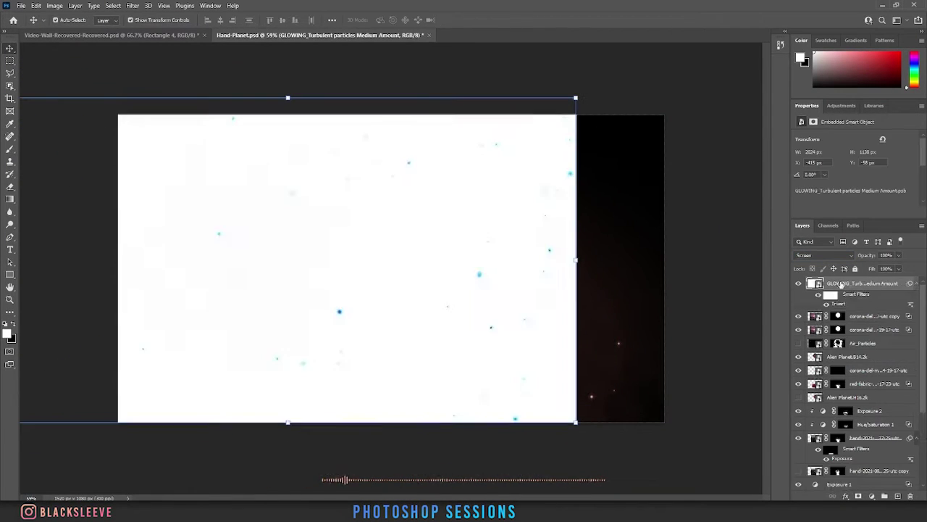
{"action": "key", "text": "ctrl+z"}
{"action": "left_click", "coordinate": [859, 497]}
{"action": "key", "text": "ctrl+i"}
{"action": "left_click", "coordinate": [330, 358]}
{"action": "left_click", "coordinate": [838, 284]}
{"action": "key", "text": "b"}
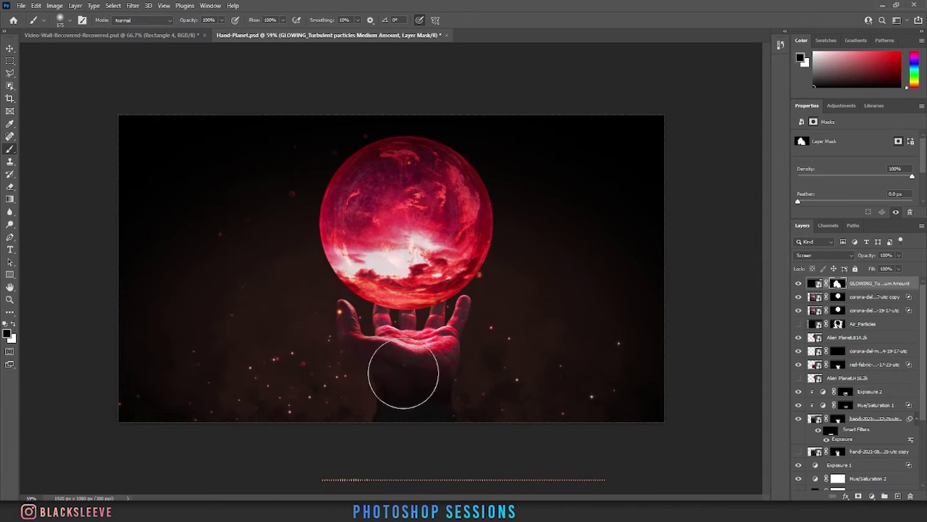
Duplicate the glowing particles layer, move the copy right and down, and lower its opacity to 51%
{"action": "left_click", "coordinate": [814, 283]}
{"action": "key", "text": "ctrl+j"}
{"action": "key", "text": "v"}
{"action": "left_click_drag", "start_coordinate": [346, 288], "coordinate": [443, 324]}
{"action": "left_click", "coordinate": [899, 255]}
{"action": "left_click_drag", "start_coordinate": [899, 265], "coordinate": [877, 266]}
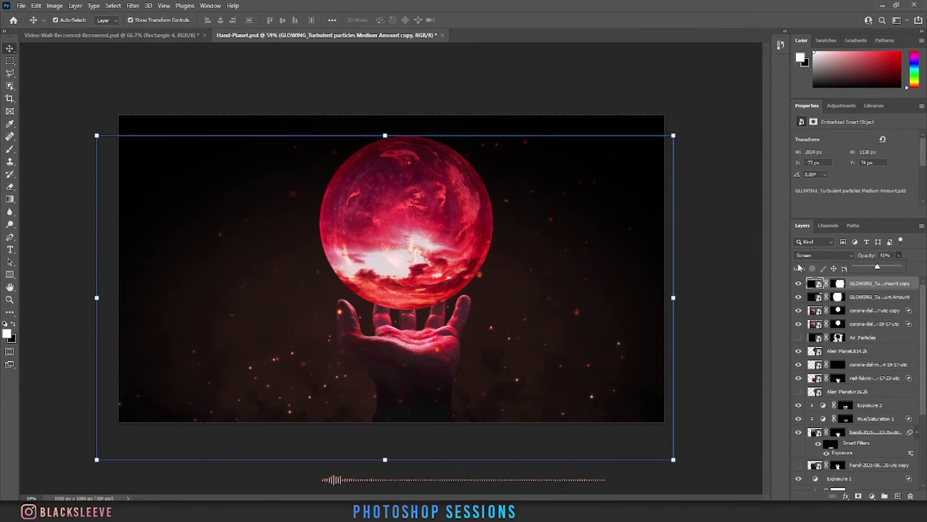
Add a Hue/Saturation adjustment directly above the Alien Planet.B14.2k layer and shift its hue slightly upward
{"action": "scroll", "coordinate": [449, 290], "scroll_direction": "up", "scroll_amount": 1}
{"action": "scroll", "coordinate": [803, 318], "scroll_direction": "down", "scroll_amount": 3}
{"action": "left_click", "coordinate": [798, 323]}
{"action": "left_click", "coordinate": [798, 324]}
{"action": "left_click", "coordinate": [848, 297]}
{"action": "left_click", "coordinate": [873, 496]}
{"action": "left_click", "coordinate": [872, 404]}
{"action": "left_click_drag", "start_coordinate": [855, 174], "coordinate": [864, 195]}
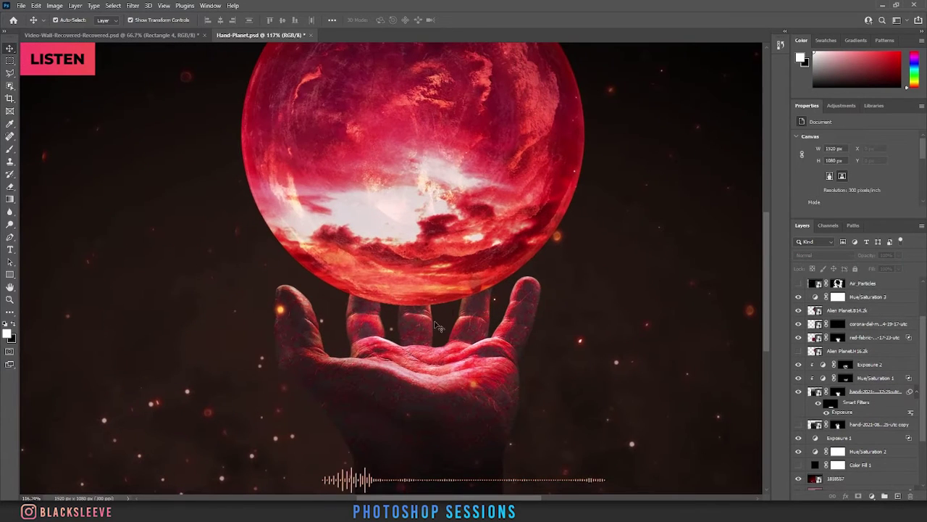
Group the planet's layers together and name the group Planet
{"action": "left_click", "coordinate": [869, 311]}
{"action": "left_click", "coordinate": [851, 364], "text": "shift"}
{"action": "key", "text": "ctrl+g"}
{"action": "double_click", "coordinate": [838, 309]}
{"action": "type", "text": "Pl"}
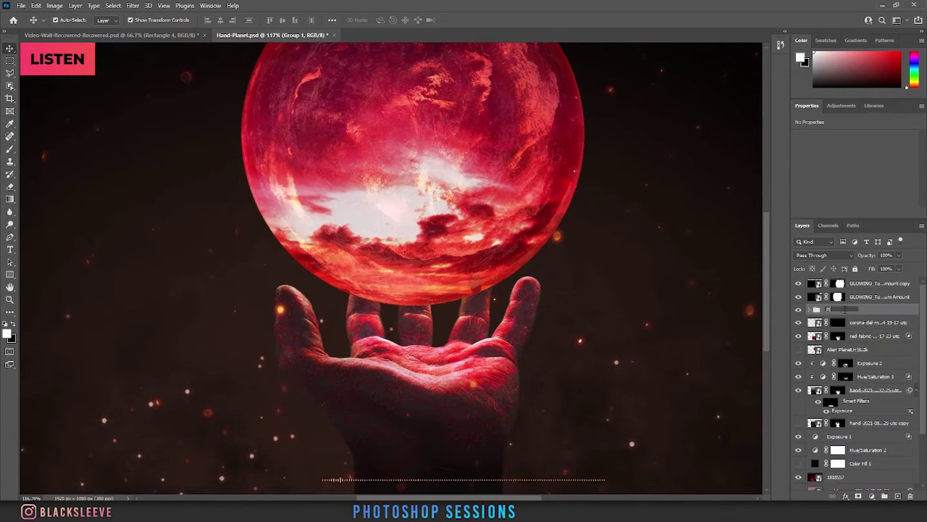
Group the hand's layers together with their adjustments and name the group Hand
{"action": "left_click", "coordinate": [862, 323]}
{"action": "left_click", "coordinate": [862, 423], "text": "shift"}
{"action": "key", "text": "ctrl+g"}
{"action": "double_click", "coordinate": [833, 322]}
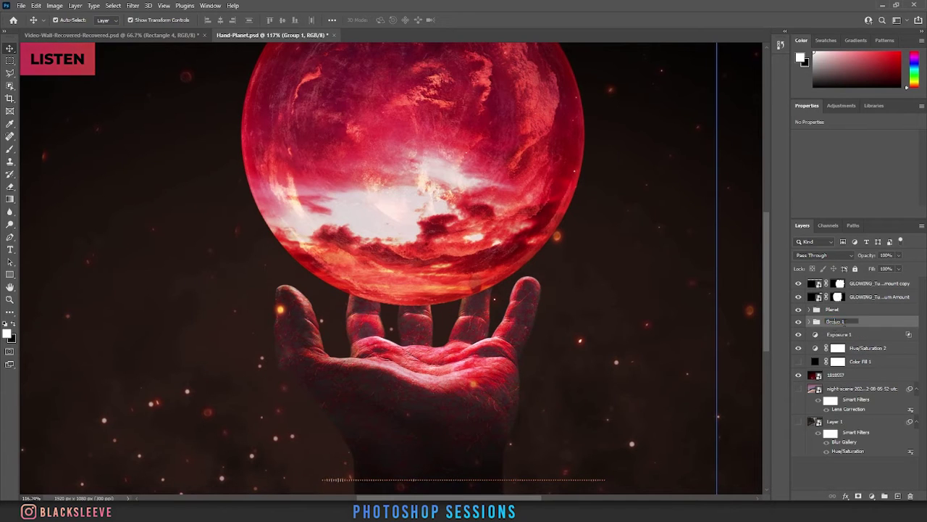
{"action": "type", "text": "Hand"}
{"action": "key", "text": "Return"}
Group the background images, color fill and Hue/Saturation adjustment into a group named Background
{"action": "scroll", "coordinate": [752, 342], "scroll_direction": "down", "scroll_amount": 6}
{"action": "scroll", "coordinate": [585, 363], "scroll_direction": "up", "scroll_amount": 1}
{"action": "left_click", "coordinate": [840, 348]}
{"action": "left_click", "coordinate": [838, 422], "text": "shift"}
{"action": "key", "text": "ctrl+g"}
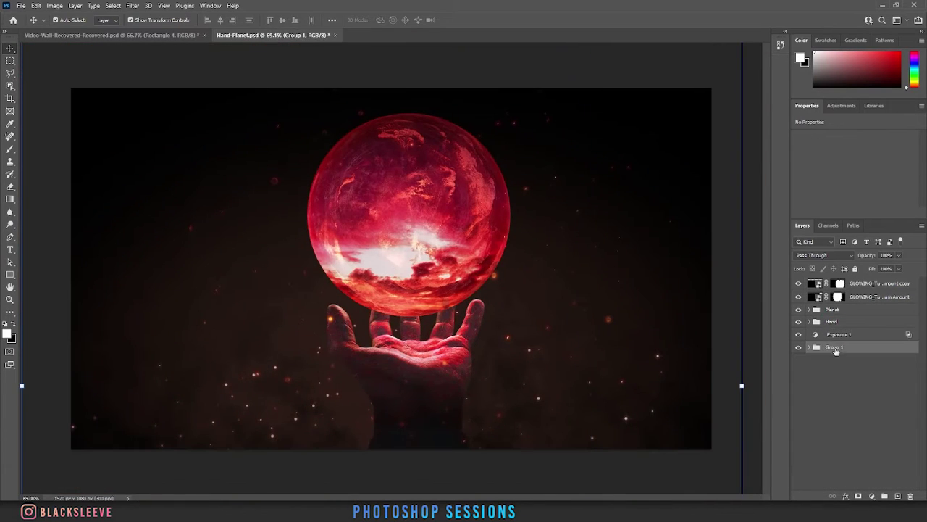
Group the two glowing particle layers as Particles and set the Move tool's auto-select to Group
{"action": "left_click", "coordinate": [847, 296]}
{"action": "left_click", "coordinate": [837, 283], "text": "shift"}
{"action": "key", "text": "ctrl+g"}
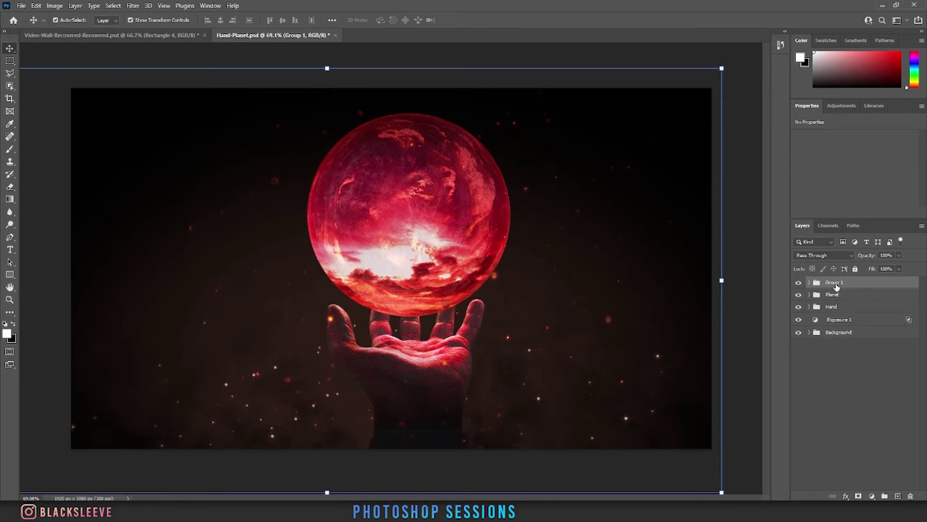
{"action": "scroll", "coordinate": [432, 373], "scroll_direction": "up", "scroll_amount": 5}
{"action": "left_click", "coordinate": [106, 20]}
{"action": "left_click", "coordinate": [107, 28]}
{"action": "left_click", "coordinate": [835, 283]}
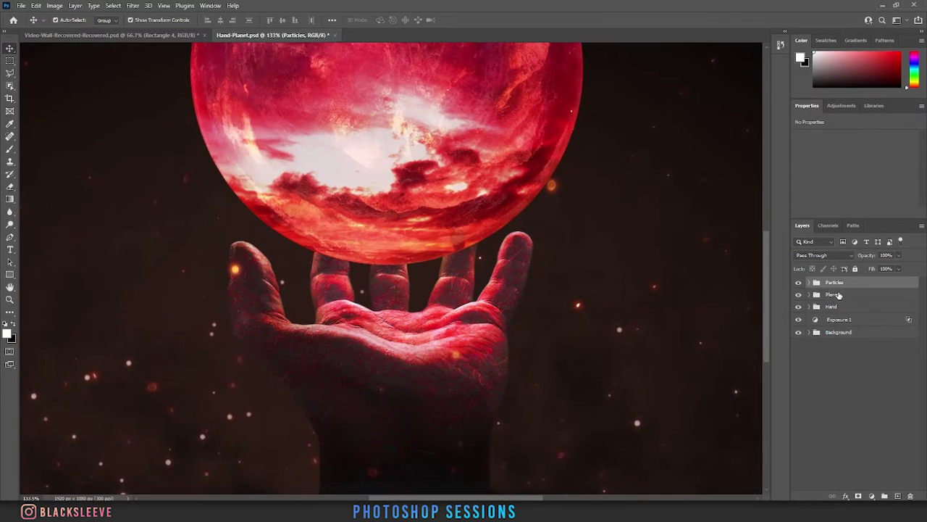
Lock the Particles group and nudge the planet slightly down and right over the fingers
{"action": "left_click", "coordinate": [855, 268]}
{"action": "mouse_move", "coordinate": [421, 252]}
{"action": "left_mouse_down"}
{"action": "mouse_move", "coordinate": [431, 235]}
{"action": "mouse_move", "coordinate": [425, 256]}
{"action": "left_mouse_up"}
{"action": "left_click", "coordinate": [650, 320]}
{"action": "scroll", "coordinate": [439, 360], "scroll_direction": "up", "scroll_amount": 5}
Add an Exposure adjustment clipped to the Hand group and strongly brighten the hand
{"action": "left_click", "coordinate": [832, 307]}
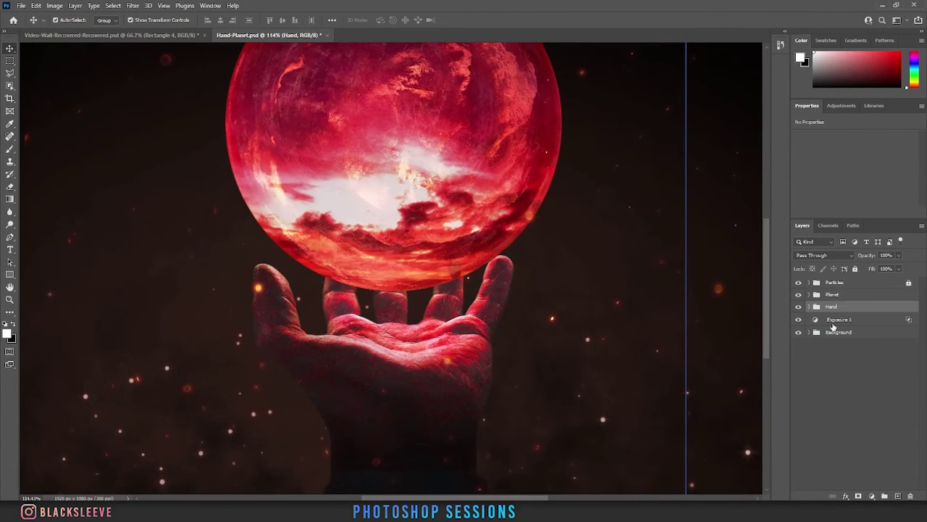
{"action": "left_click", "coordinate": [872, 496]}
{"action": "left_click", "coordinate": [851, 373]}
{"action": "left_click_drag", "start_coordinate": [867, 172], "coordinate": [850, 198]}
{"action": "left_click", "coordinate": [854, 212]}
{"action": "double_click", "coordinate": [889, 307]}
{"action": "left_click_drag", "start_coordinate": [681, 242], "coordinate": [732, 243]}
{"action": "left_click", "coordinate": [873, 109]}
Split the Exposure 3 layer's Blend If black sliders to 0/100 for this layer and 0/31 for the underlying layer
{"action": "double_click", "coordinate": [889, 307]}
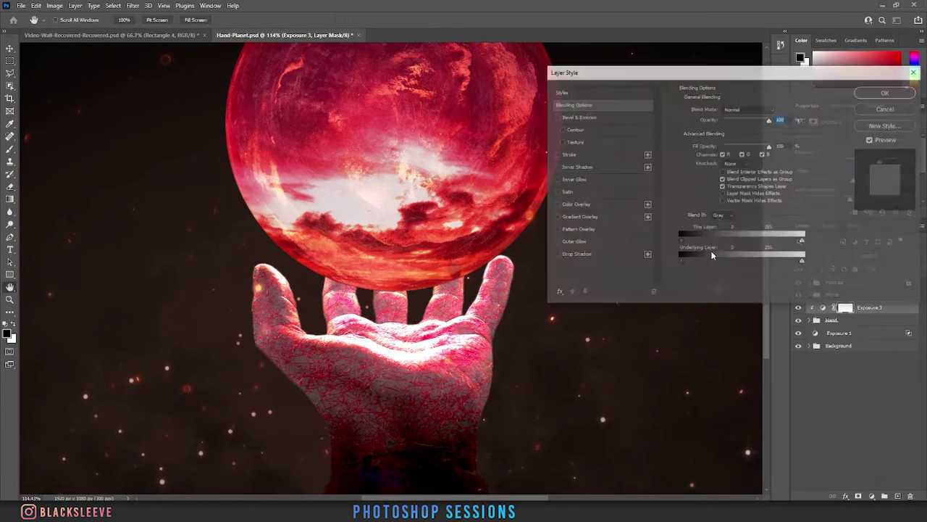
{"action": "left_click", "coordinate": [558, 254]}
{"action": "left_click", "coordinate": [557, 242]}
{"action": "left_click", "coordinate": [556, 217]}
{"action": "left_click", "coordinate": [574, 105]}
{"action": "mouse_move", "coordinate": [681, 262]}
{"action": "left_mouse_down"}
{"action": "mouse_move", "coordinate": [745, 264]}
{"action": "mouse_move", "coordinate": [697, 262]}
{"action": "left_mouse_up"}
{"action": "left_click_drag", "start_coordinate": [681, 242], "coordinate": [730, 242]}
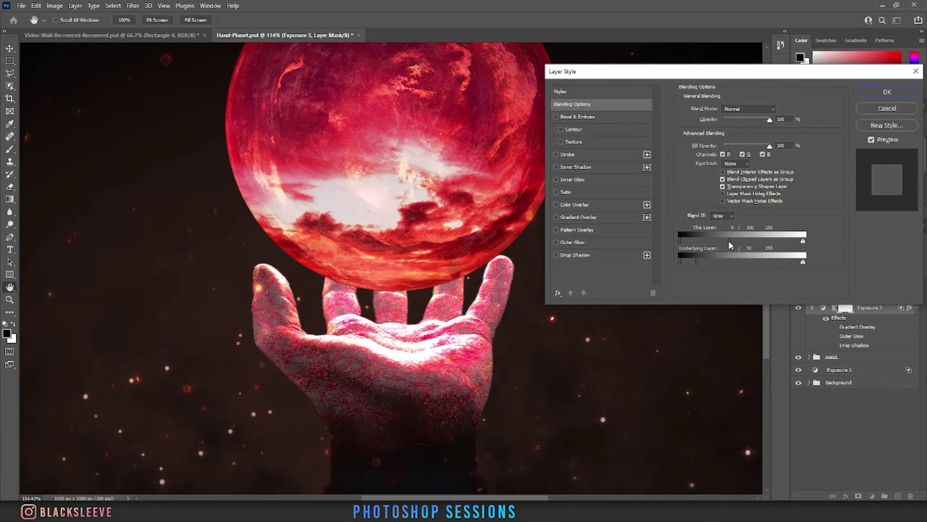
{"action": "key", "text": "Return"}
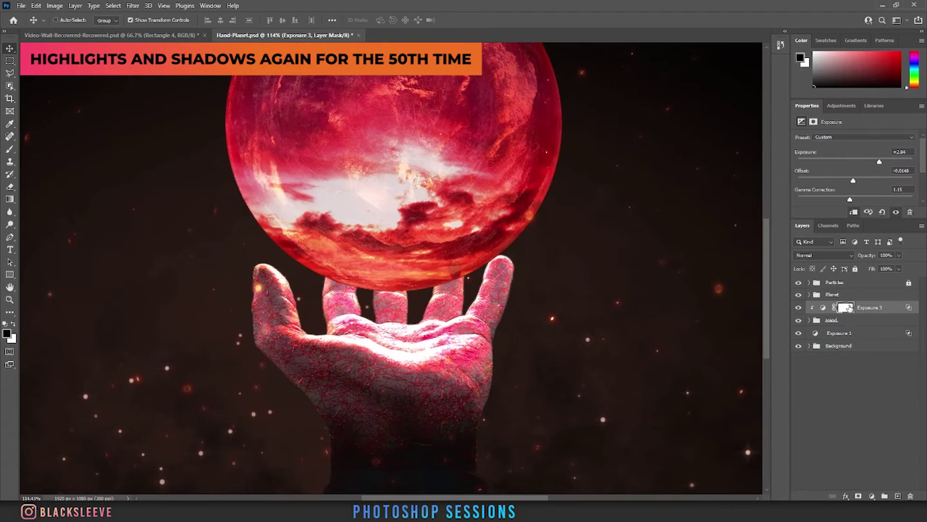
Invert the Exposure 3 mask and paint white over the fingers and upper palm to bring the brightening back there
{"action": "key", "text": "ctrl+i"}
{"action": "key", "text": "b"}
{"action": "scroll", "coordinate": [476, 287], "scroll_direction": "up", "scroll_amount": 5}
{"action": "key", "text": "x"}
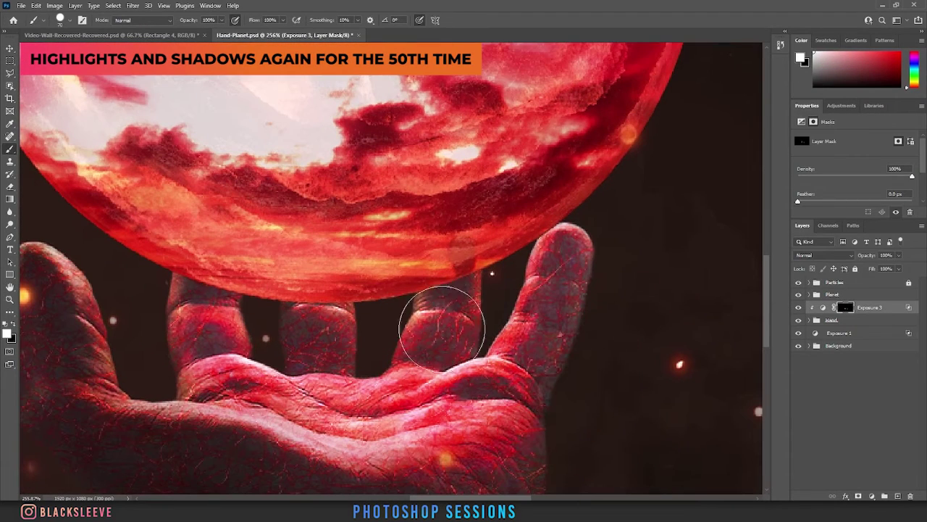
{"action": "mouse_move", "coordinate": [455, 287]}
{"action": "left_mouse_down"}
{"action": "mouse_move", "coordinate": [417, 356]}
{"action": "mouse_move", "coordinate": [208, 344]}
{"action": "mouse_move", "coordinate": [178, 269]}
{"action": "mouse_move", "coordinate": [156, 349]}
{"action": "mouse_move", "coordinate": [287, 341]}
{"action": "mouse_move", "coordinate": [310, 355]}
{"action": "mouse_move", "coordinate": [569, 253]}
{"action": "mouse_move", "coordinate": [556, 402]}
{"action": "left_mouse_up"}
{"action": "mouse_move", "coordinate": [546, 454]}
{"action": "left_mouse_down"}
{"action": "mouse_move", "coordinate": [505, 341]}
{"action": "mouse_move", "coordinate": [515, 147]}
{"action": "mouse_move", "coordinate": [493, 232]}
{"action": "left_mouse_up"}
{"action": "key", "text": "["}
{"action": "mouse_move", "coordinate": [186, 263]}
{"action": "left_mouse_down"}
{"action": "mouse_move", "coordinate": [436, 272]}
{"action": "mouse_move", "coordinate": [489, 291]}
{"action": "left_mouse_up"}
{"action": "left_click_drag", "start_coordinate": [490, 292], "coordinate": [599, 333]}
{"action": "mouse_move", "coordinate": [97, 190]}
{"action": "left_mouse_down"}
{"action": "mouse_move", "coordinate": [161, 285]}
{"action": "mouse_move", "coordinate": [155, 303]}
{"action": "mouse_move", "coordinate": [98, 195]}
{"action": "mouse_move", "coordinate": [124, 289]}
{"action": "mouse_move", "coordinate": [83, 269]}
{"action": "left_mouse_up"}
{"action": "scroll", "coordinate": [371, 353], "scroll_direction": "up", "scroll_amount": 3}
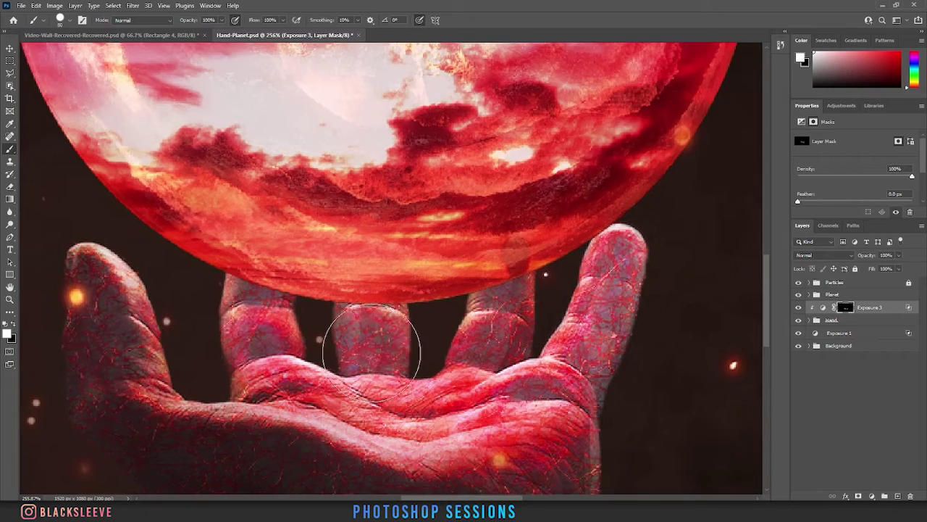
{"action": "left_click_drag", "start_coordinate": [513, 335], "coordinate": [530, 294]}
Keep the Exposure 3 layer's blend mode at Normal and lower its opacity to 77%
{"action": "scroll", "coordinate": [397, 329], "scroll_direction": "down", "scroll_amount": 5}
{"action": "left_click", "coordinate": [824, 255]}
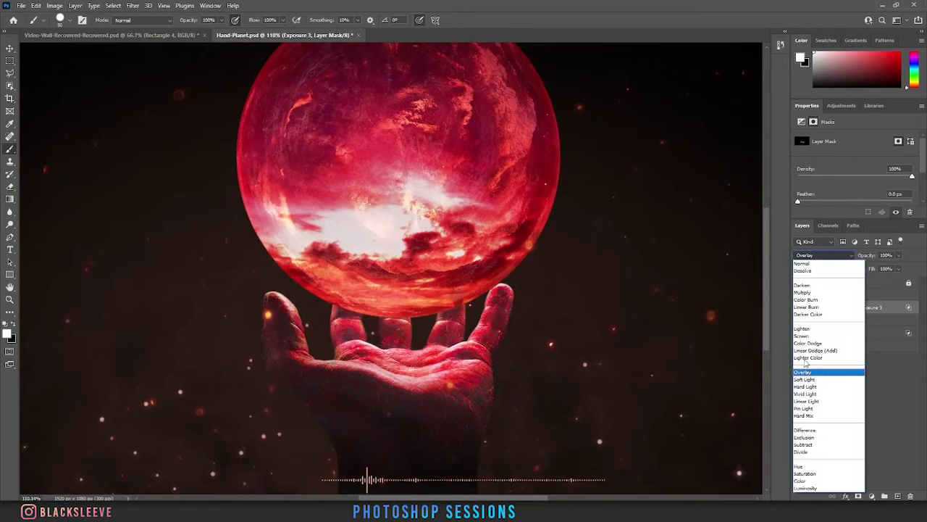
{"action": "left_click", "coordinate": [899, 255]}
{"action": "left_click_drag", "start_coordinate": [903, 268], "coordinate": [888, 269]}
Paint black on the Exposure 3 mask over the lower palm to reduce the brightening there
{"action": "scroll", "coordinate": [487, 376], "scroll_direction": "up", "scroll_amount": 5}
{"action": "key", "text": "x"}
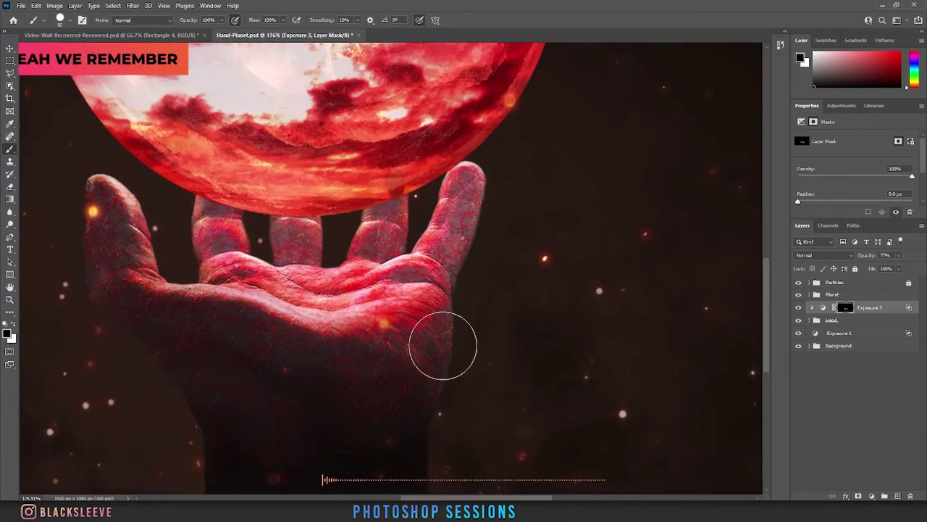
{"action": "left_click_drag", "start_coordinate": [324, 364], "coordinate": [334, 368]}
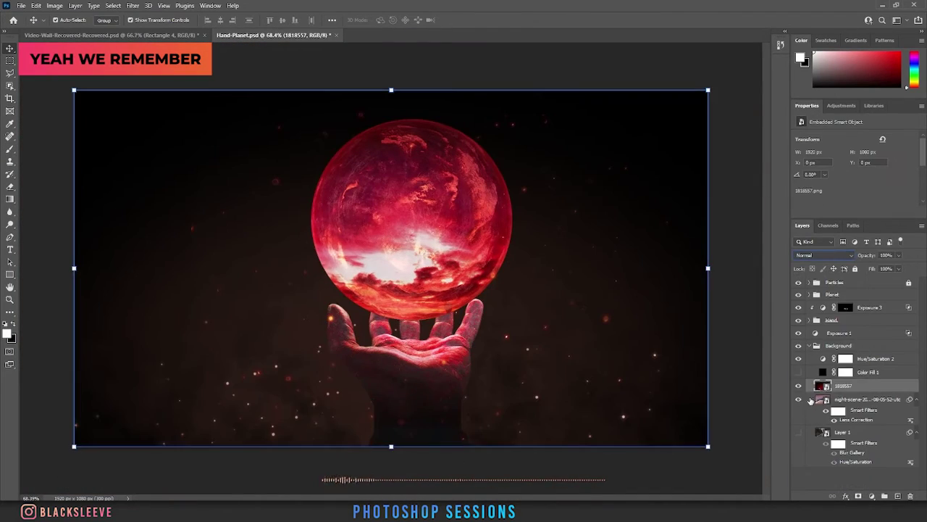
Raise the night-scene layer above the 1818557 layer and scale it down to about 951 by 815 px behind the hand
{"action": "double_click", "coordinate": [811, 400]}
{"action": "key", "text": "Return"}
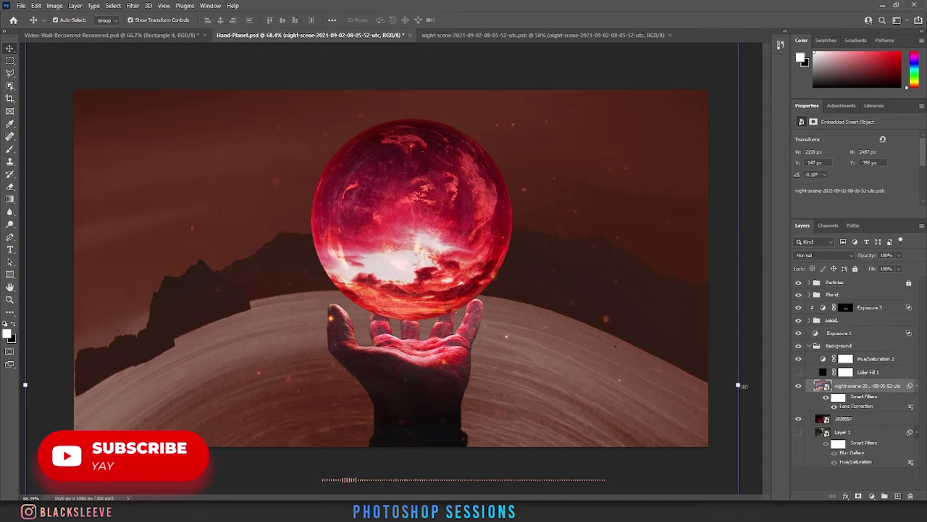
{"action": "left_click", "coordinate": [739, 385]}
{"action": "left_click", "coordinate": [470, 198]}
{"action": "scroll", "coordinate": [574, 271], "scroll_direction": "down", "scroll_amount": 10}
{"action": "left_click_drag", "start_coordinate": [720, 465], "coordinate": [355, 297]}
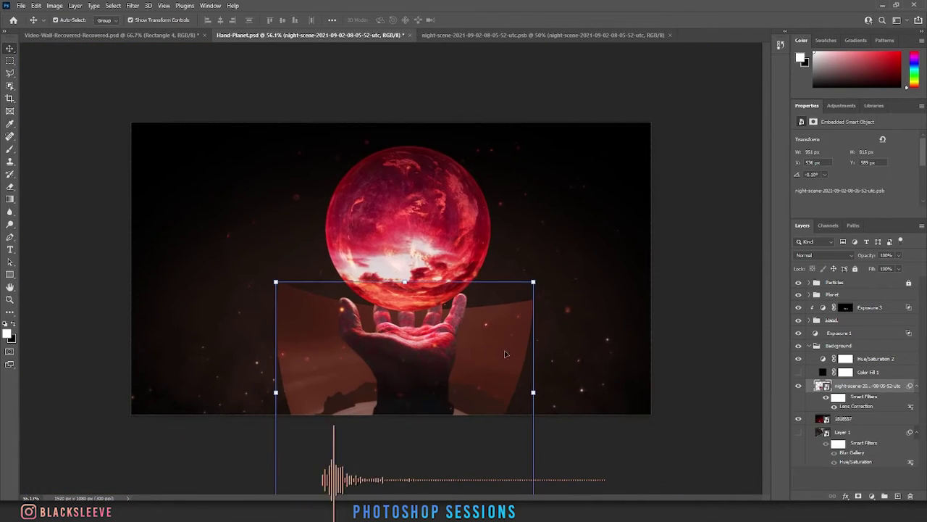
{"action": "key", "text": "ctrl+z"}
Distort the night-scene layer by its corners so it rises and flares outward behind the planet and hand
{"action": "key", "text": "ctrl+t"}
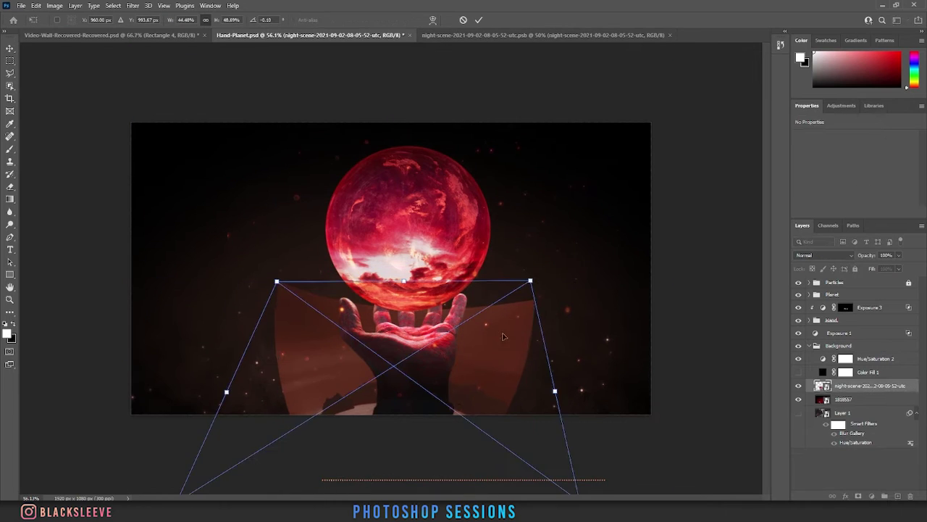
{"action": "left_click_drag", "start_coordinate": [503, 335], "coordinate": [512, 300]}
{"action": "left_click_drag", "start_coordinate": [563, 355], "coordinate": [550, 355]}
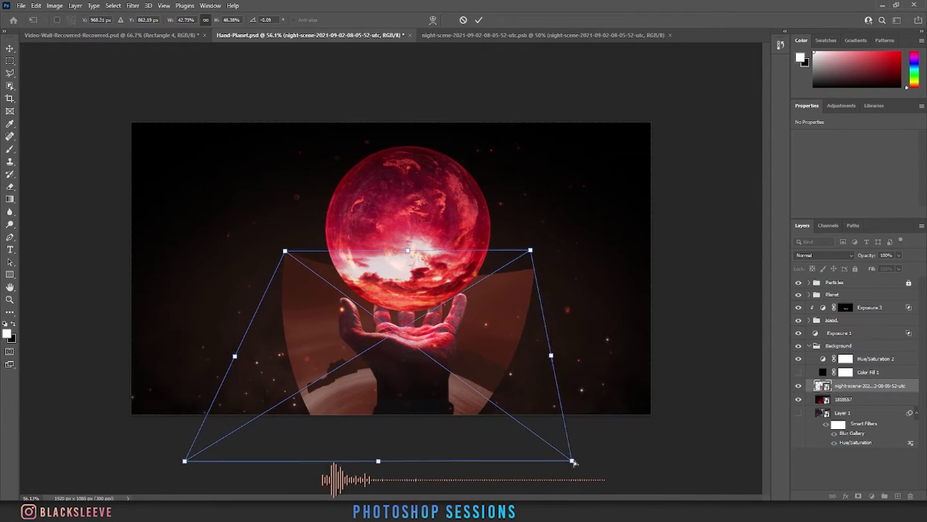
{"action": "left_click_drag", "start_coordinate": [573, 462], "coordinate": [540, 423]}
{"action": "left_click_drag", "start_coordinate": [185, 460], "coordinate": [253, 439]}
{"action": "left_click_drag", "start_coordinate": [285, 251], "coordinate": [245, 142]}
{"action": "left_click_drag", "start_coordinate": [530, 251], "coordinate": [560, 108]}
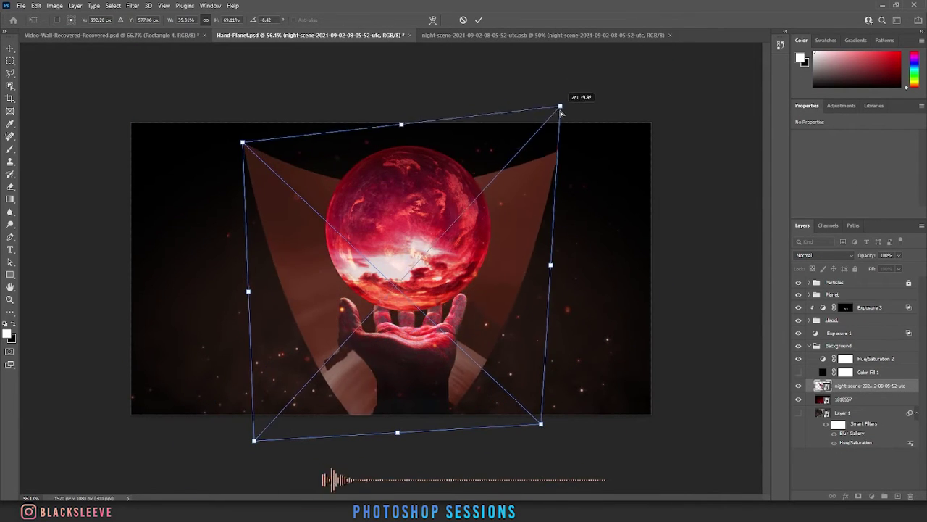
{"action": "key", "text": "Return"}
{"action": "left_click", "coordinate": [420, 109]}
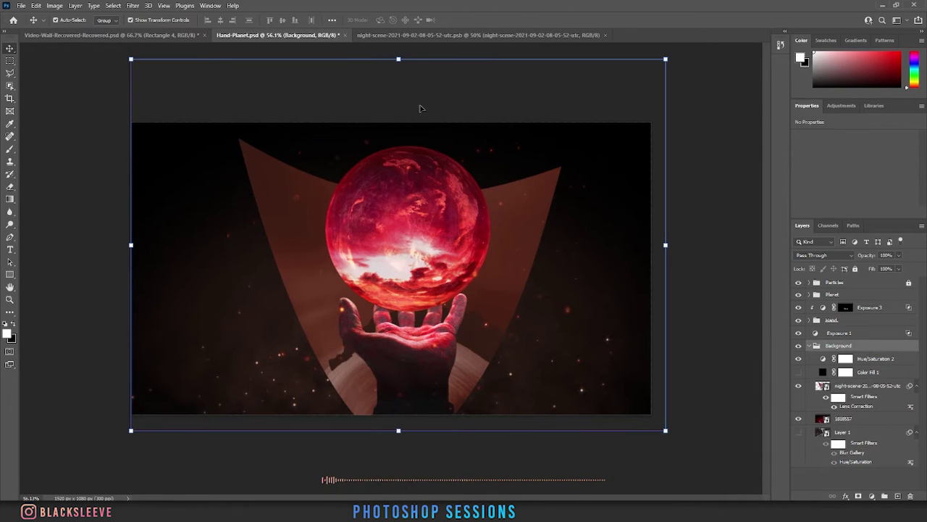
Apply a Motion Blur filter to the night-scene layer
{"action": "left_click", "coordinate": [851, 386]}
{"action": "left_click", "coordinate": [132, 6]}
{"action": "mouse_move", "coordinate": [190, 131]}
{"action": "left_click", "coordinate": [273, 184]}
{"action": "left_click_drag", "start_coordinate": [394, 269], "coordinate": [395, 270]}
{"action": "left_click_drag", "start_coordinate": [464, 94], "coordinate": [679, 75]}
{"action": "left_click_drag", "start_coordinate": [611, 251], "coordinate": [634, 252]}
{"action": "key", "text": "Return"}
{"action": "left_click", "coordinate": [497, 326]}
{"action": "scroll", "coordinate": [537, 322], "scroll_direction": "up", "scroll_amount": 3}
{"action": "scroll", "coordinate": [542, 321], "scroll_direction": "down", "scroll_amount": 2}
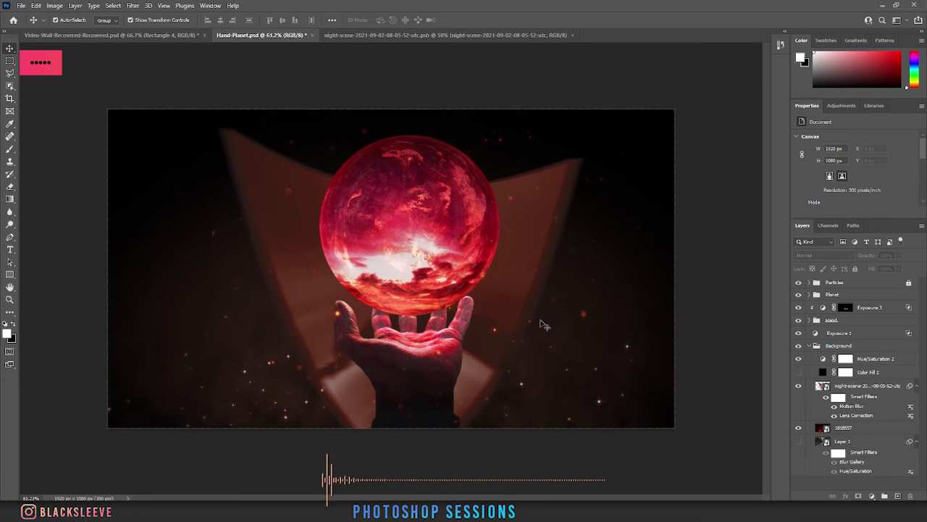
Compare the image with the Exposure 1 adjustment hidden and shown, and try deleting it
{"action": "scroll", "coordinate": [544, 324], "scroll_direction": "up", "scroll_amount": 5}
{"action": "left_click", "coordinate": [825, 333]}
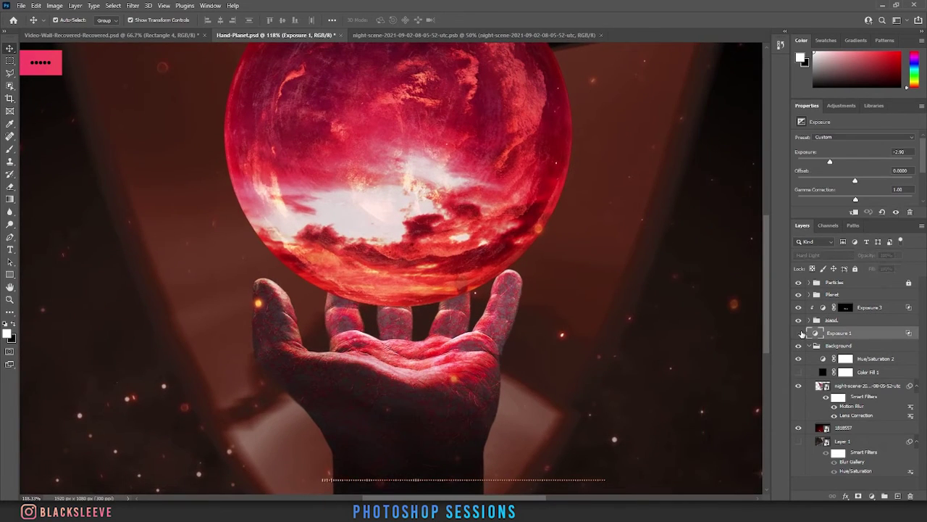
{"action": "left_click", "coordinate": [799, 333]}
{"action": "left_click", "coordinate": [799, 334]}
{"action": "scroll", "coordinate": [680, 339], "scroll_direction": "down", "scroll_amount": 4}
{"action": "left_click", "coordinate": [838, 344]}
{"action": "left_click", "coordinate": [840, 334]}
{"action": "left_click", "coordinate": [799, 334]}
{"action": "left_click", "coordinate": [799, 334]}
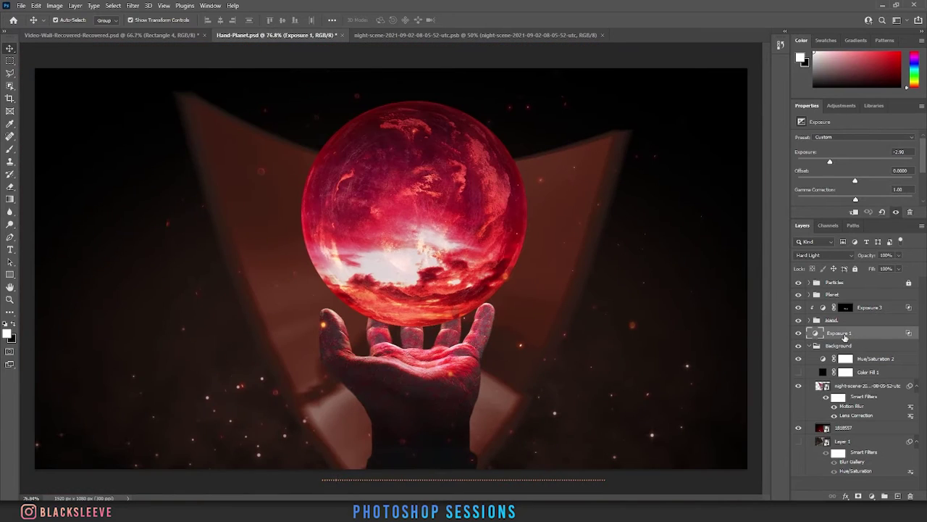
{"action": "key", "text": "Delete"}
{"action": "key", "text": "ctrl+z"}
Try adding a Hue/Saturation adjustment above the Exposure 3 layer
{"action": "left_click", "coordinate": [841, 309]}
{"action": "left_click", "coordinate": [873, 496]}
{"action": "left_click", "coordinate": [873, 399]}
{"action": "key", "text": "ctrl+z"}
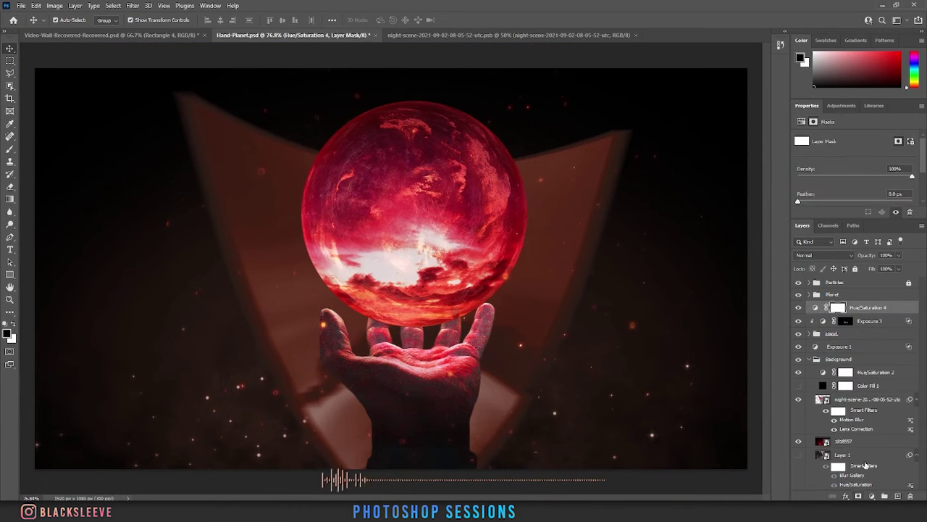
Add a Color Balance adjustment clipped to the Hand group with Cyan-Red +28, Magenta-Green -2 and Yellow-Blue +4
{"action": "left_click", "coordinate": [871, 497]}
{"action": "left_click", "coordinate": [864, 372]}
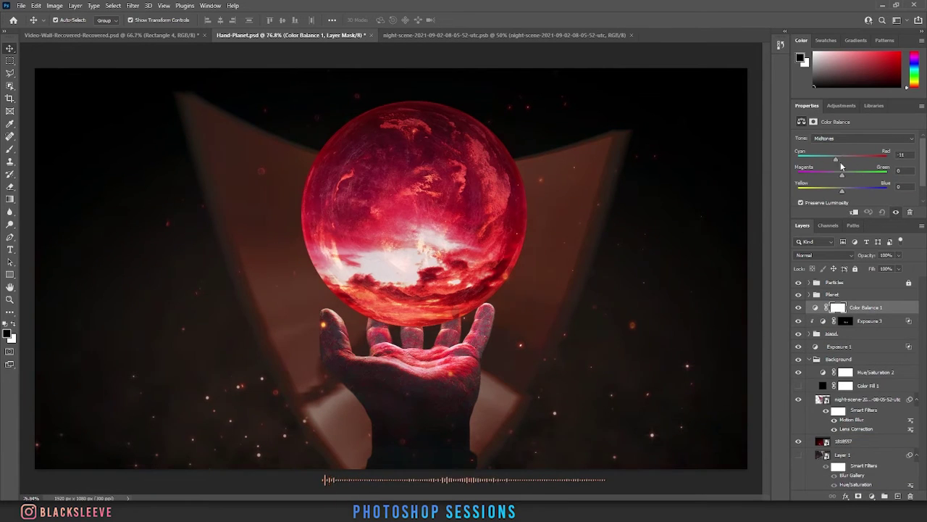
{"action": "scroll", "coordinate": [842, 170], "scroll_direction": "down", "scroll_amount": 1}
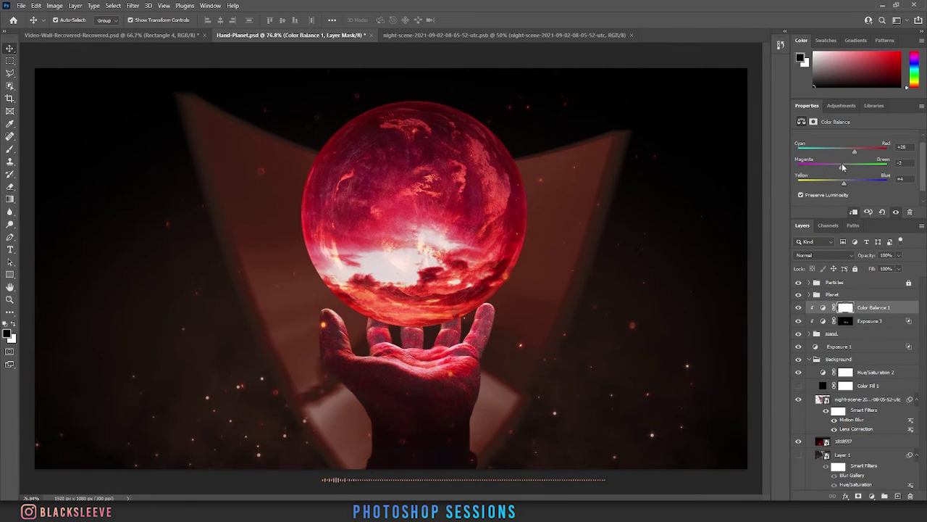
Examine the hand, planet and flared background shape up close and in the full composition
{"action": "scroll", "coordinate": [464, 348], "scroll_direction": "down", "scroll_amount": 3}
{"action": "scroll", "coordinate": [435, 377], "scroll_direction": "up", "scroll_amount": 3}
{"action": "left_click", "coordinate": [434, 384]}
{"action": "scroll", "coordinate": [585, 356], "scroll_direction": "down", "scroll_amount": 3}
{"action": "left_click", "coordinate": [586, 355]}
{"action": "scroll", "coordinate": [432, 397], "scroll_direction": "up", "scroll_amount": 4}
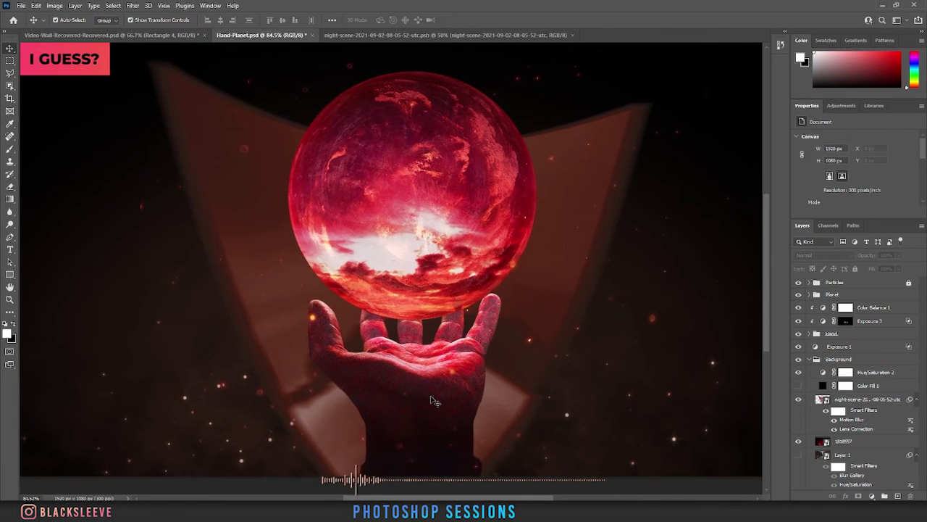
{"action": "left_click", "coordinate": [607, 344]}
{"action": "scroll", "coordinate": [607, 344], "scroll_direction": "down", "scroll_amount": 1}
{"action": "scroll", "coordinate": [572, 333], "scroll_direction": "up", "scroll_amount": 2}
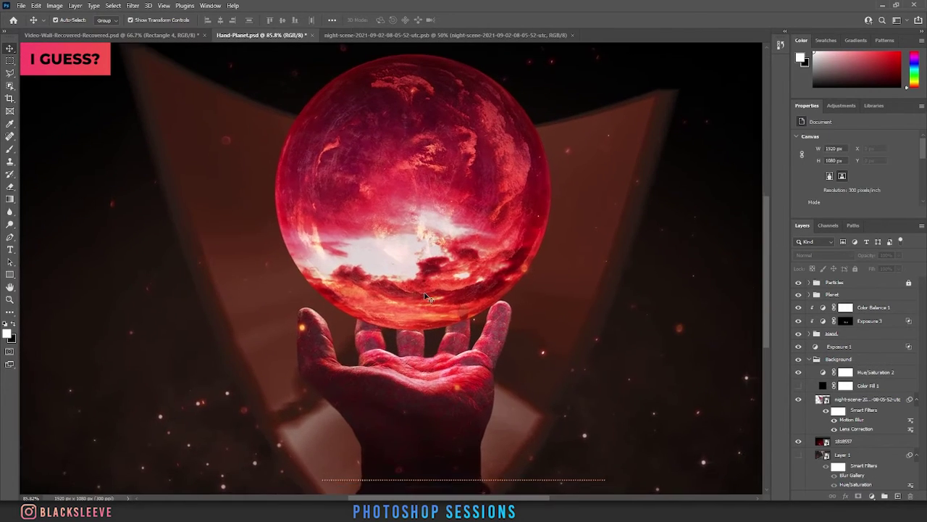
{"action": "scroll", "coordinate": [537, 325], "scroll_direction": "down", "scroll_amount": 2}
{"action": "left_click", "coordinate": [713, 346]}
{"action": "scroll", "coordinate": [712, 345], "scroll_direction": "up", "scroll_amount": 1}
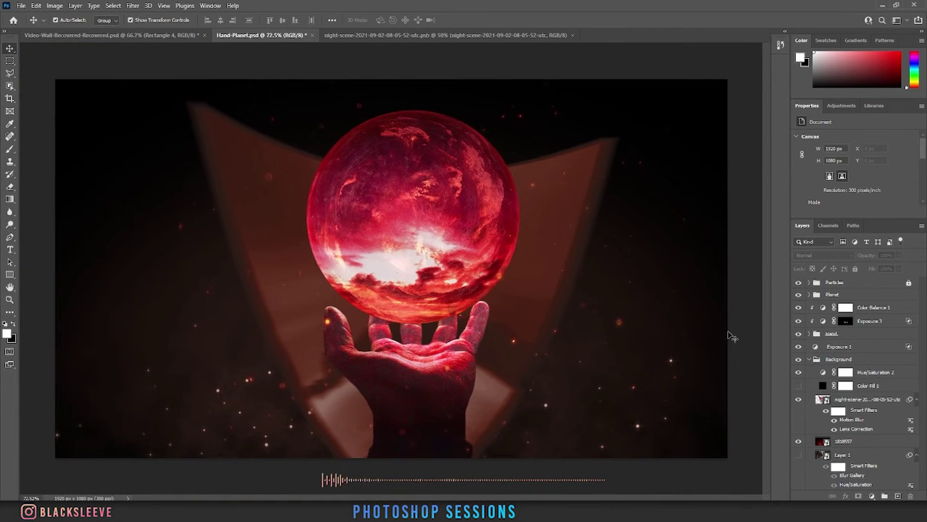
Stamp all visible layers into a new layer and, in the Camera Raw Filter, set Texture to +50, Clarity to about +47 and slightly reduce Saturation
{"action": "key", "text": "ctrl+shift+alt+e"}
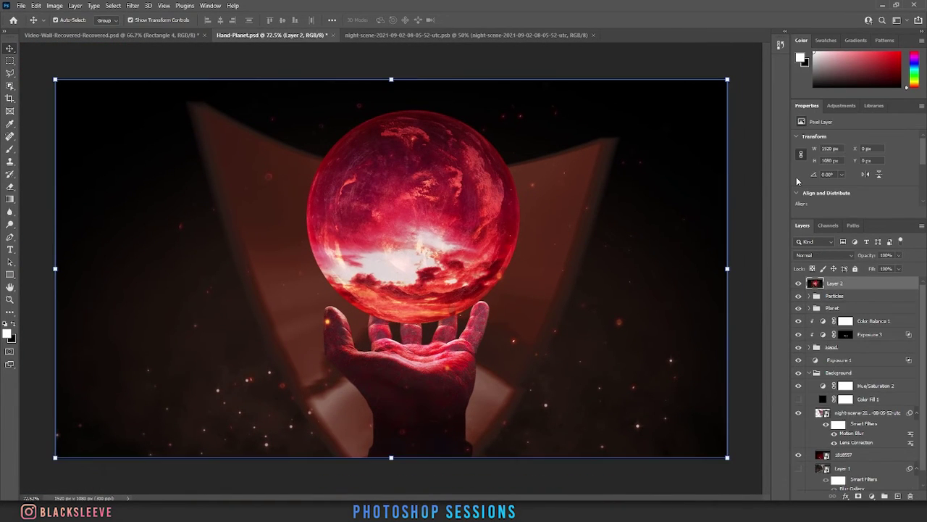
{"action": "left_click", "coordinate": [127, 8]}
{"action": "left_click", "coordinate": [159, 74]}
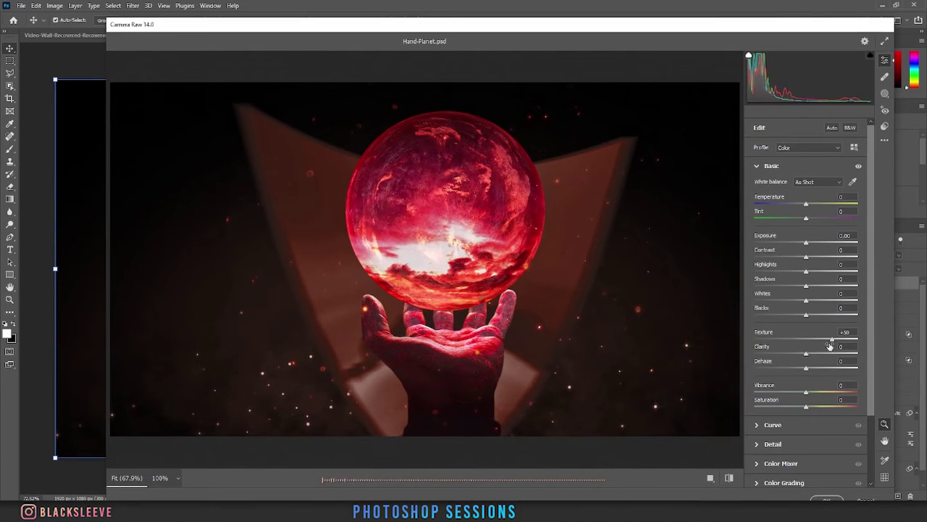
{"action": "left_click_drag", "start_coordinate": [830, 350], "coordinate": [835, 357]}
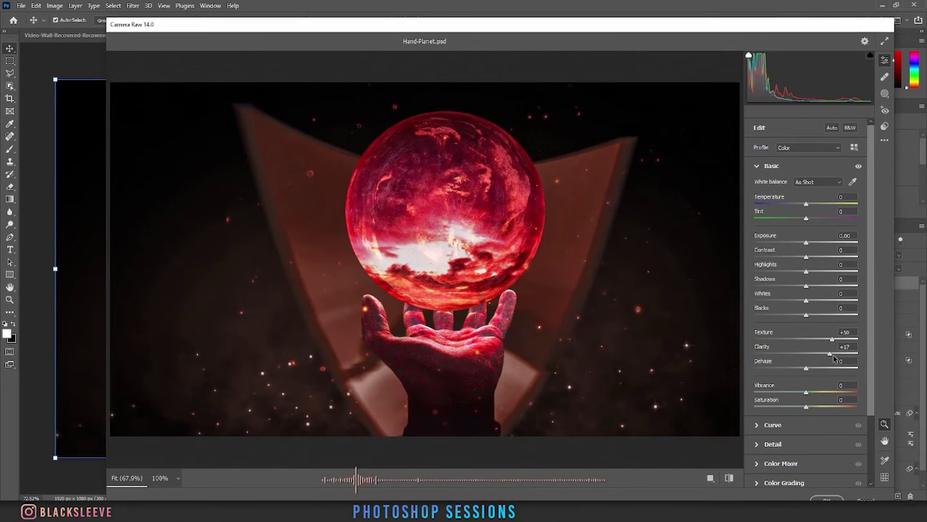
{"action": "mouse_move", "coordinate": [808, 408]}
{"action": "left_mouse_down"}
{"action": "mouse_move", "coordinate": [797, 408]}
{"action": "mouse_move", "coordinate": [825, 406]}
{"action": "mouse_move", "coordinate": [800, 407]}
{"action": "left_mouse_up"}
Add a highlight point at input 195, output 197 and a shadow point to the Camera Raw point curve
{"action": "left_click", "coordinate": [767, 166]}
{"action": "left_click", "coordinate": [765, 187]}
{"action": "left_click", "coordinate": [788, 201]}
{"action": "left_click_drag", "start_coordinate": [826, 247], "coordinate": [833, 238]}
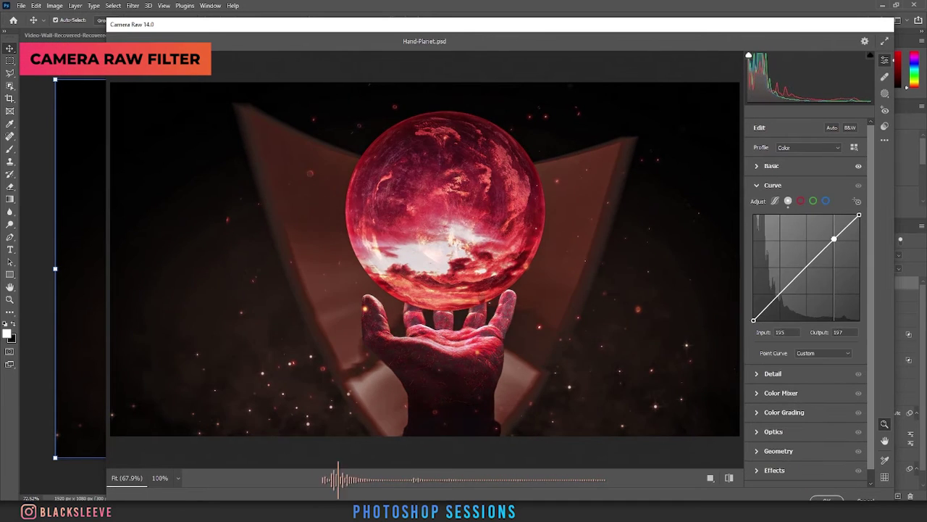
{"action": "left_click_drag", "start_coordinate": [792, 282], "coordinate": [792, 283]}
Set the grain to 4, add a dark vignette and apply the Camera Raw filter
{"action": "left_click", "coordinate": [756, 185]}
{"action": "left_click", "coordinate": [757, 205]}
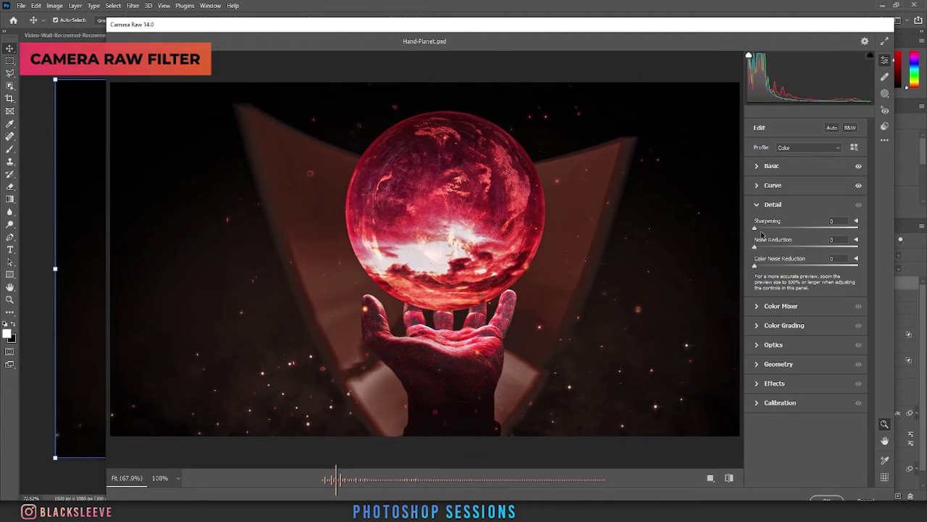
{"action": "left_click", "coordinate": [757, 387]}
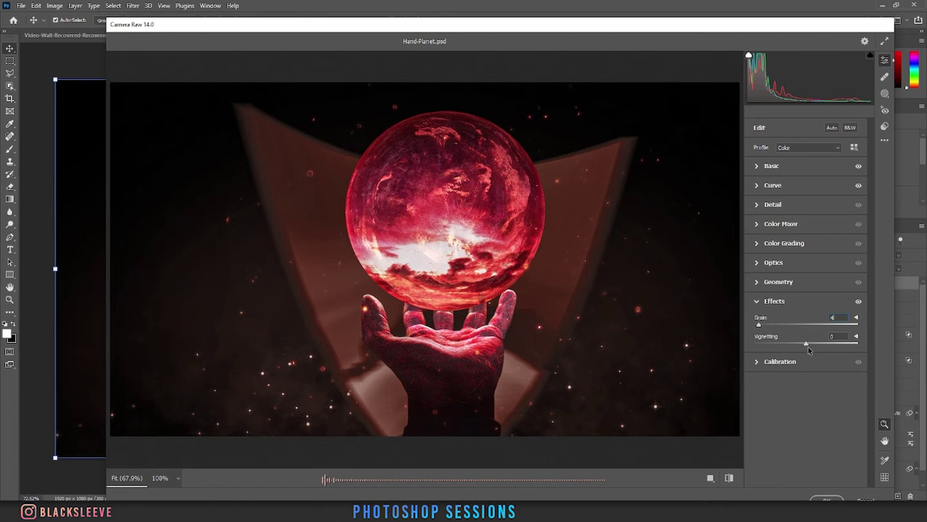
{"action": "left_click_drag", "start_coordinate": [809, 349], "coordinate": [776, 346]}
{"action": "left_click", "coordinate": [826, 499]}
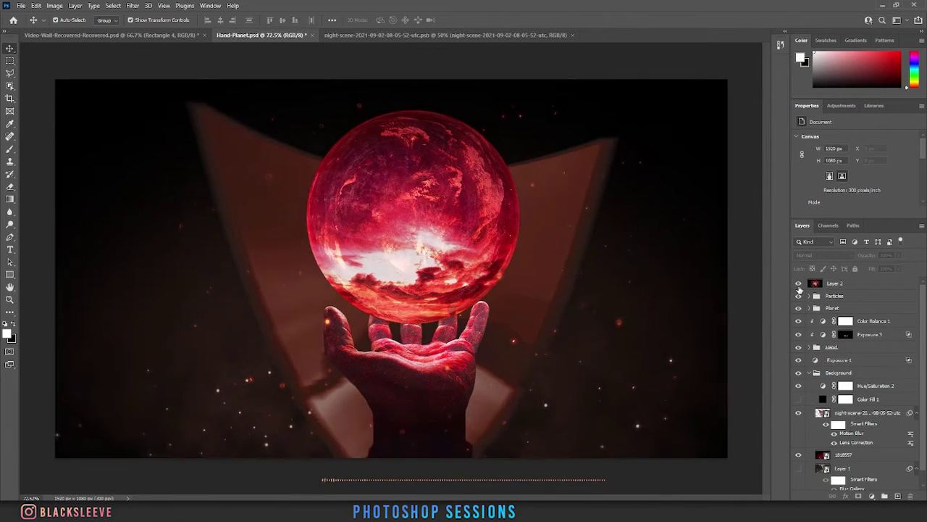
Start a Field Blur on the merged Layer 2 and position its blur pin where the hand meets the planet
{"action": "scroll", "coordinate": [661, 385], "scroll_direction": "up", "scroll_amount": 3}
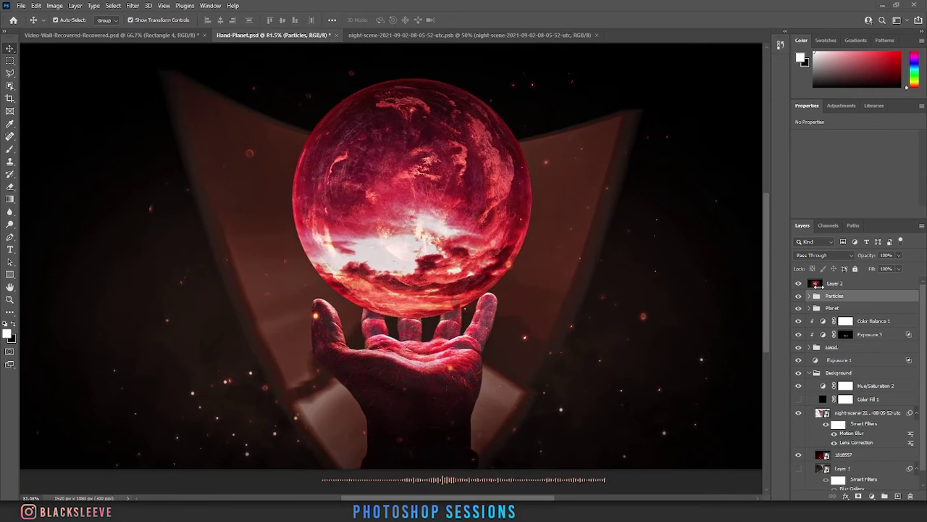
{"action": "left_click", "coordinate": [835, 282]}
{"action": "left_click", "coordinate": [132, 5]}
{"action": "mouse_move", "coordinate": [145, 138]}
{"action": "left_click", "coordinate": [269, 138]}
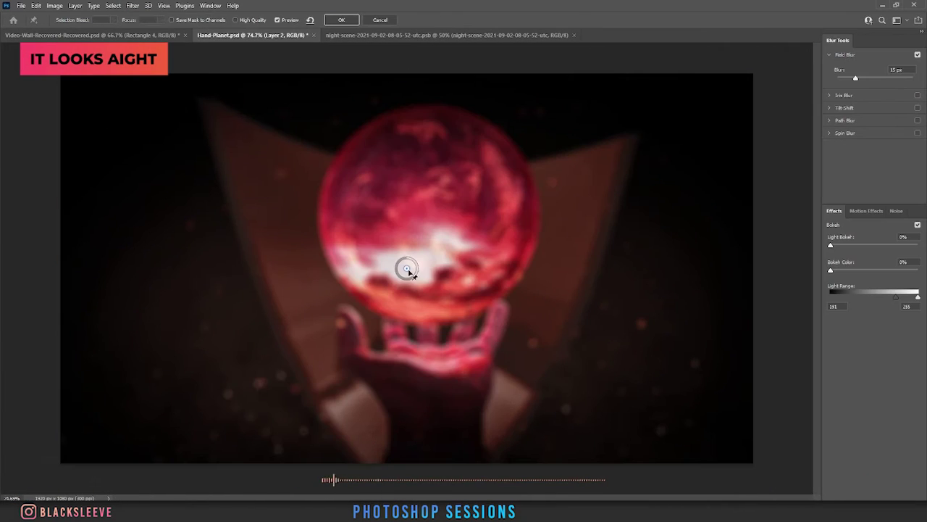
{"action": "left_click_drag", "start_coordinate": [407, 269], "coordinate": [435, 328]}
{"action": "left_click_drag", "start_coordinate": [443, 320], "coordinate": [426, 322]}
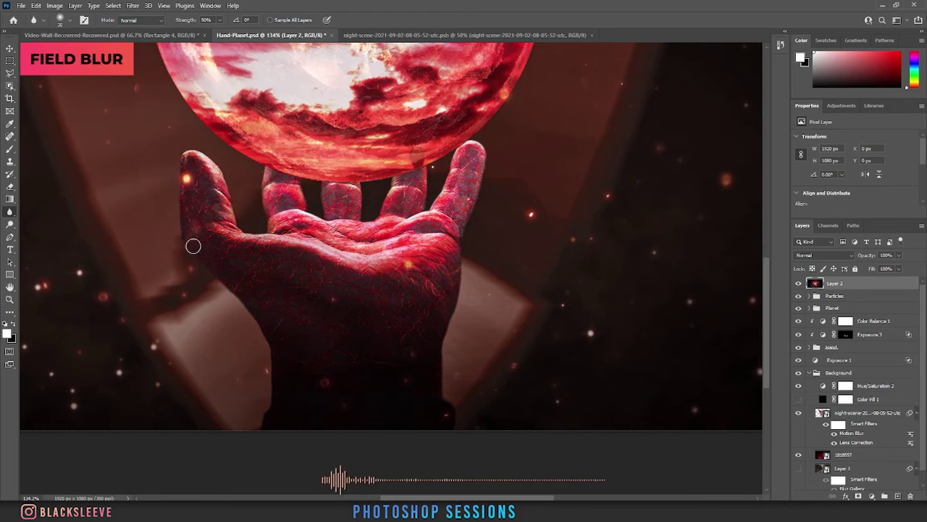
{"action": "scroll", "coordinate": [374, 343], "scroll_direction": "down", "scroll_amount": 6}
{"action": "scroll", "coordinate": [383, 410], "scroll_direction": "up", "scroll_amount": 1}
{"action": "key", "text": "v"}
{"action": "left_click", "coordinate": [580, 485]}
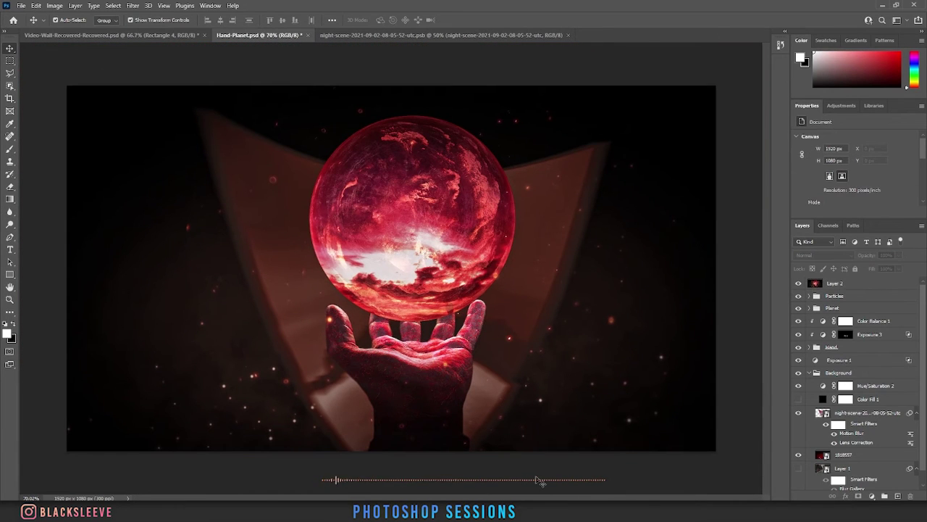